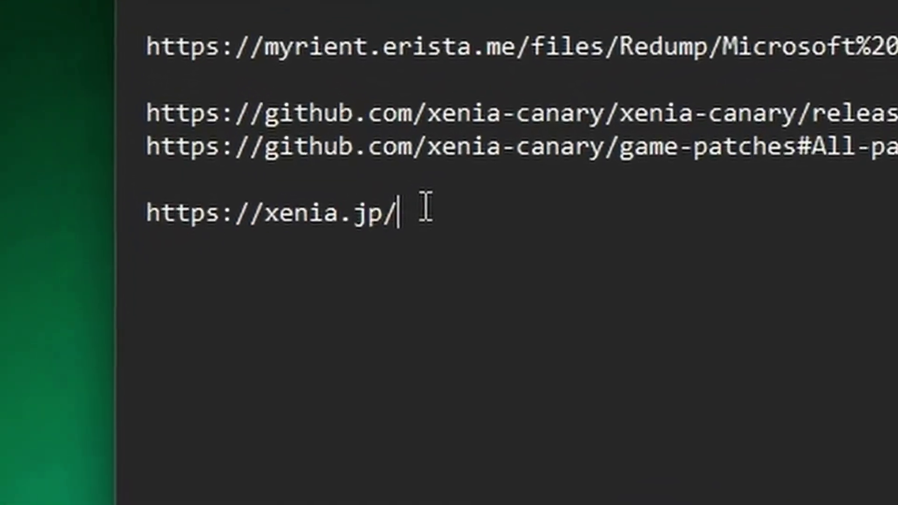
drag(423, 156, 327, 167)
right_click(314, 201)
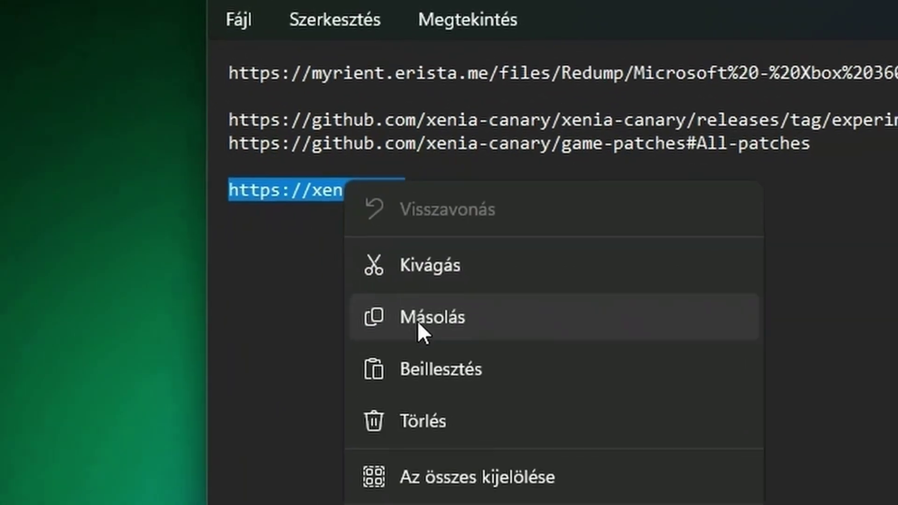
click(421, 330)
right_click(440, 492)
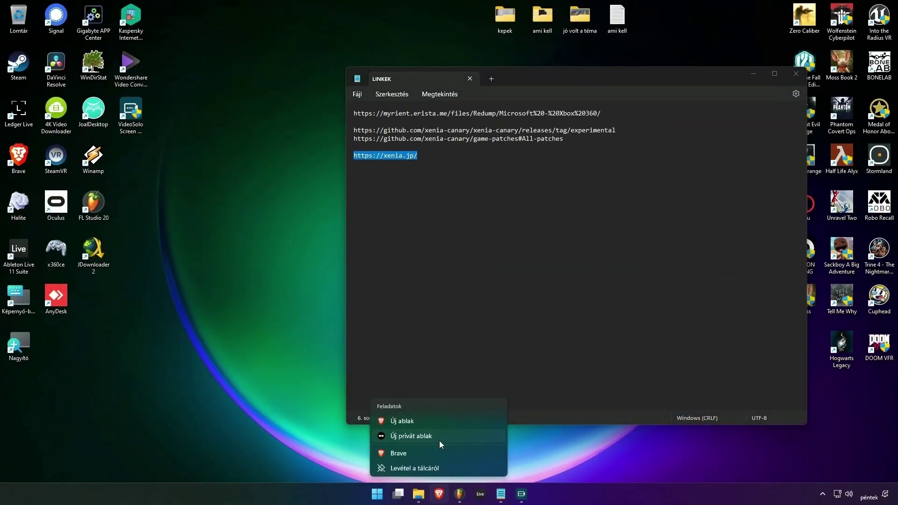
click(439, 440)
right_click(389, 21)
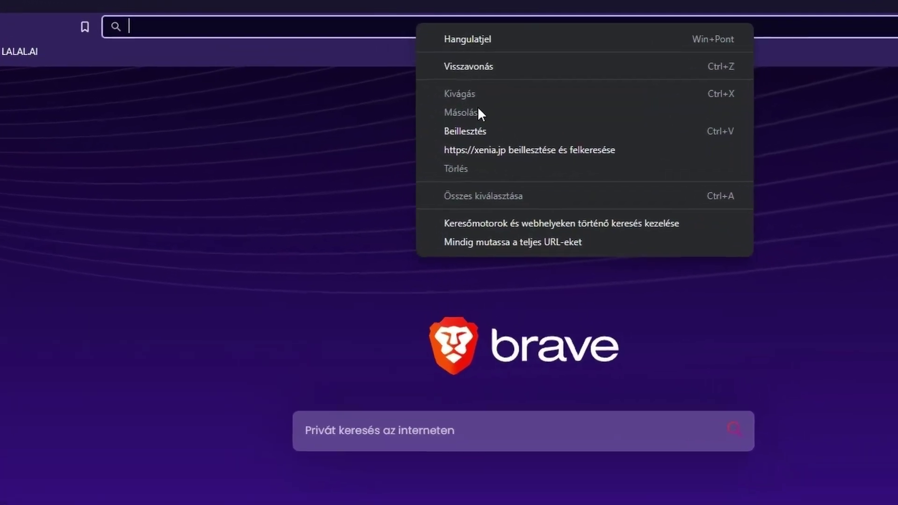
click(484, 131)
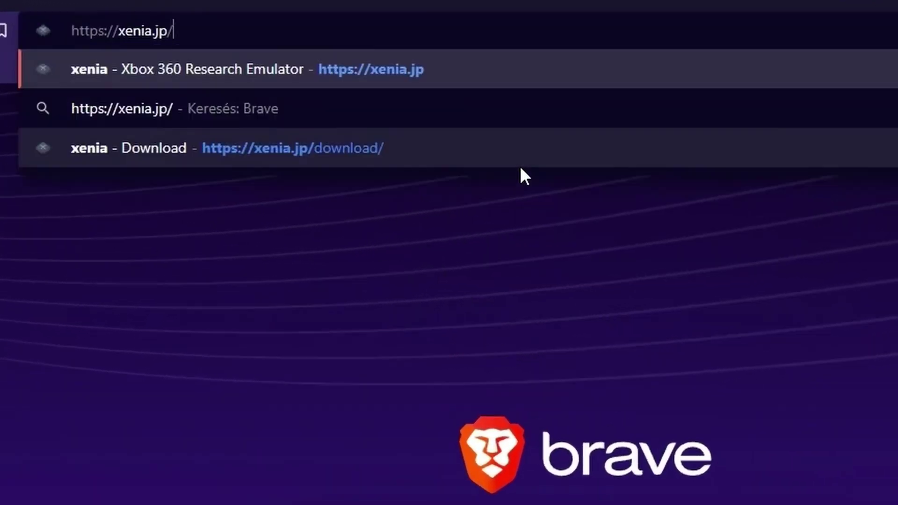
key(Return)
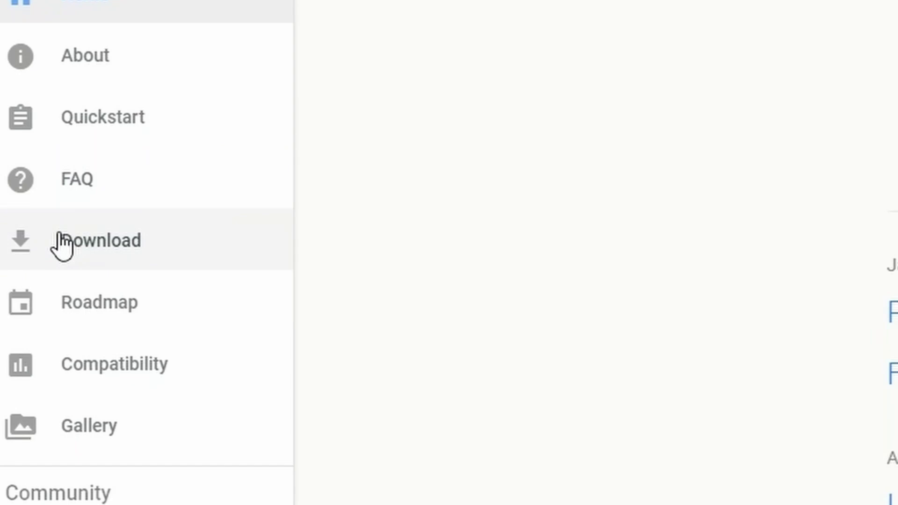
- Download the master build from the site's Download page as xenia_master into the Letöltések folder and close the browser window
click(47, 206)
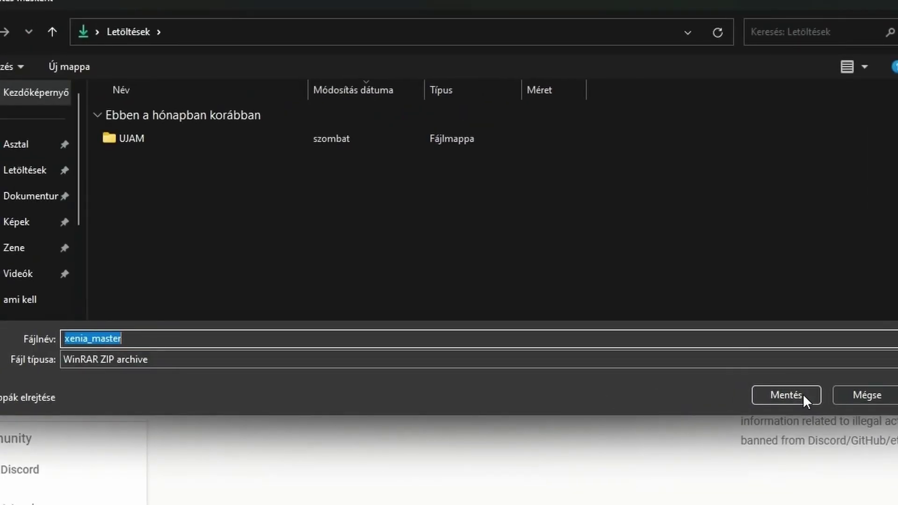
click(803, 340)
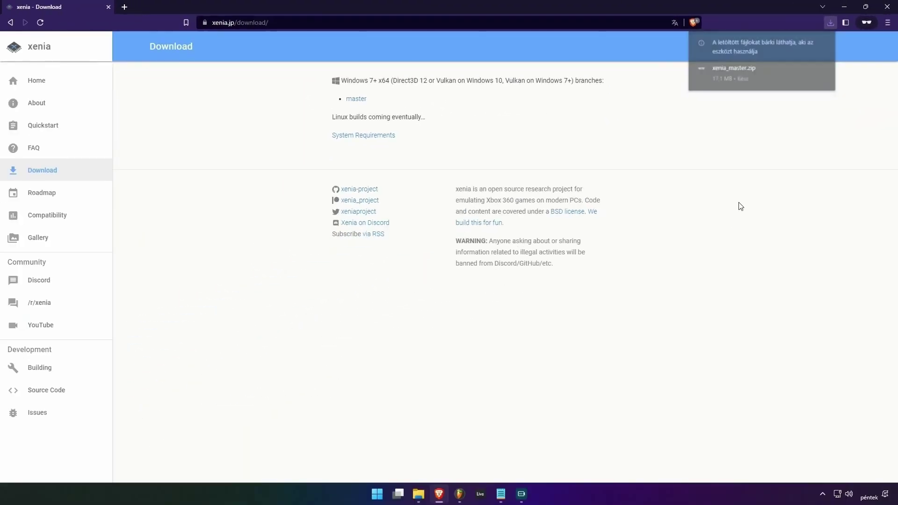
click(886, 7)
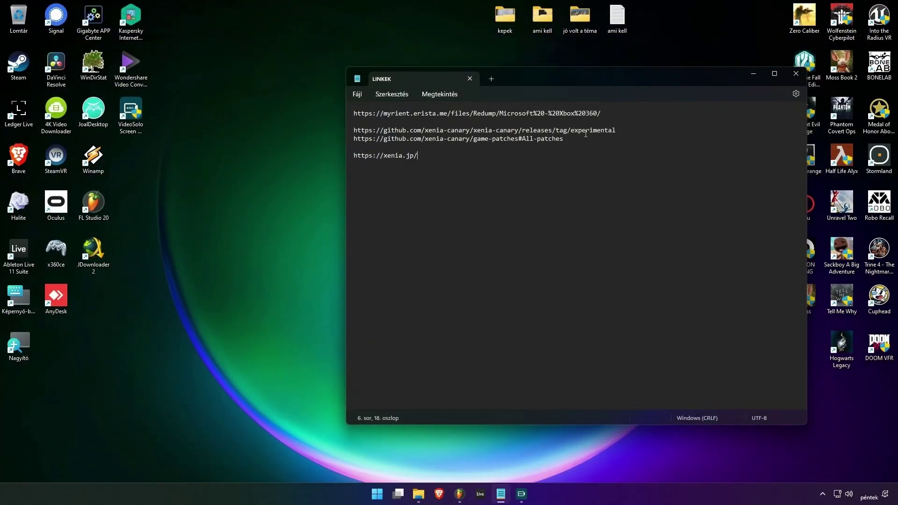
- Copy the xenia-canary experimental release link from the LINKEK note and open it in a new private Brave window
drag(625, 128, 346, 130)
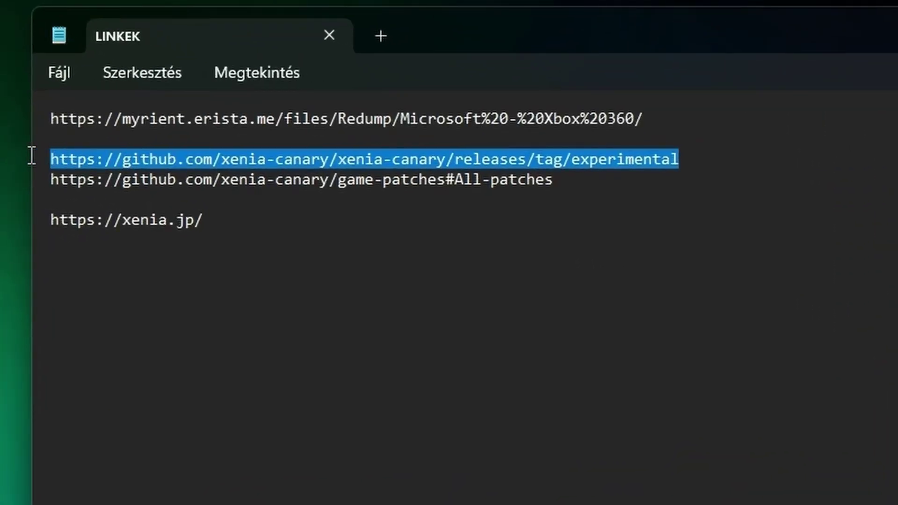
right_click(388, 132)
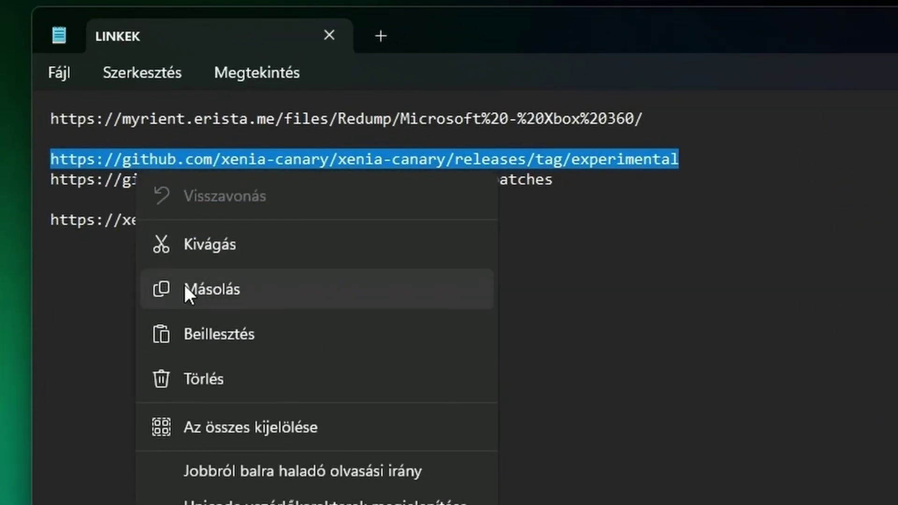
click(184, 286)
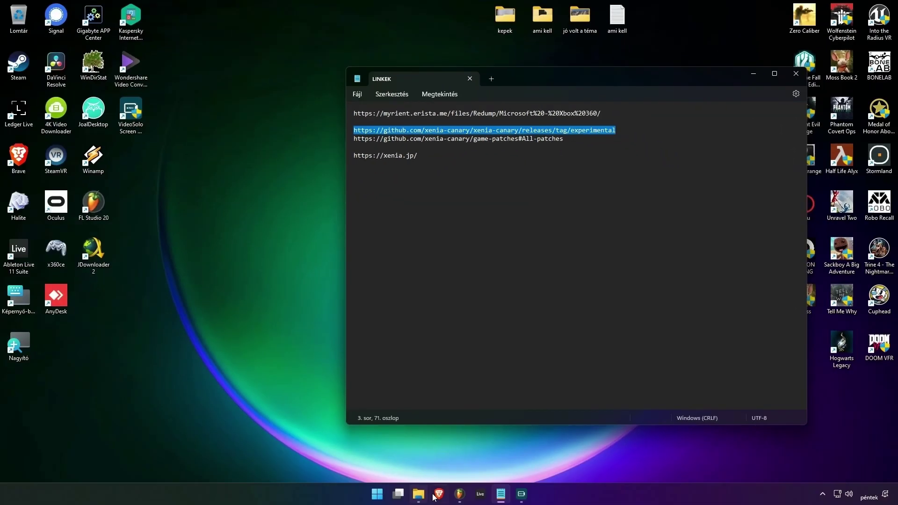
right_click(439, 494)
click(429, 433)
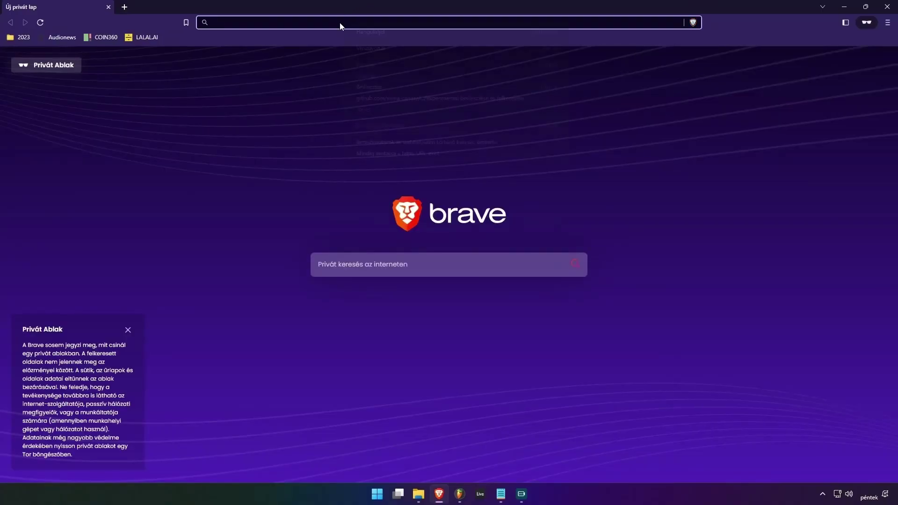
right_click(341, 24)
click(367, 86)
key(Return)
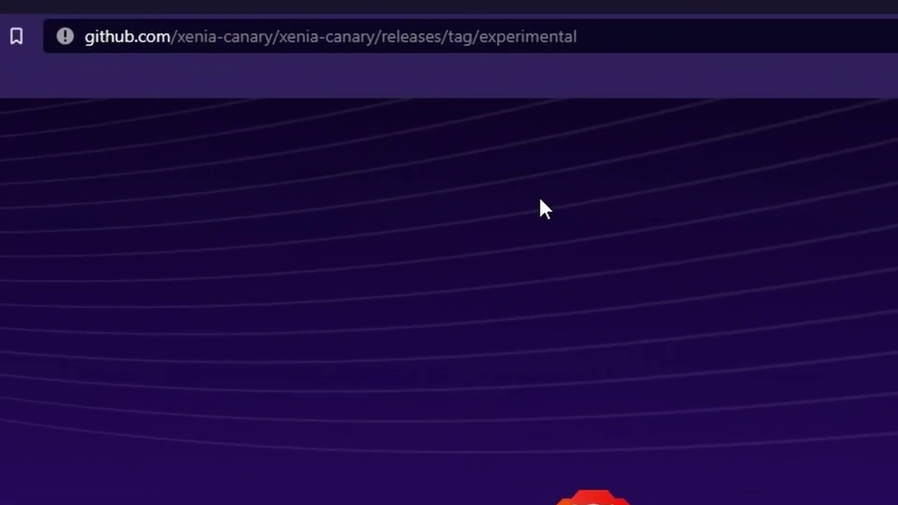
- Download xenia_canary.zip from the canary_experimental release assets into the Letöltések folder and close the browser window
drag(79, 49, 206, 30)
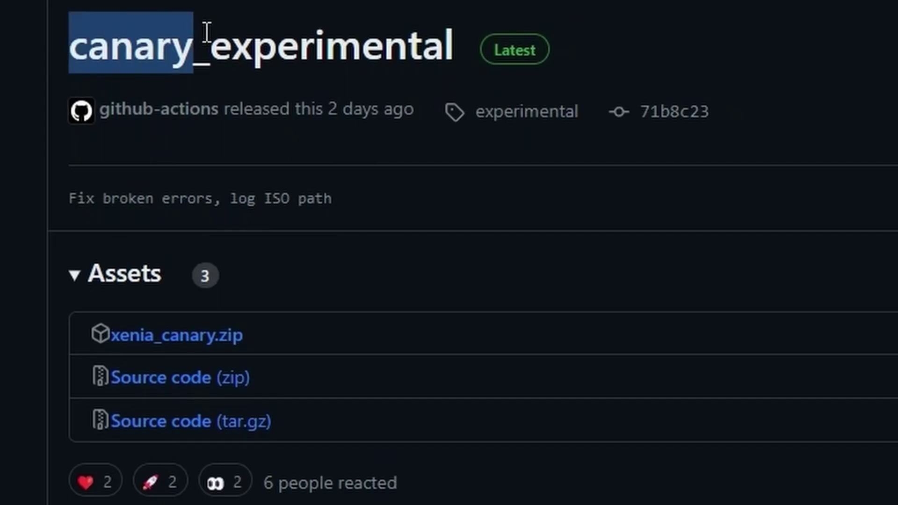
click(221, 341)
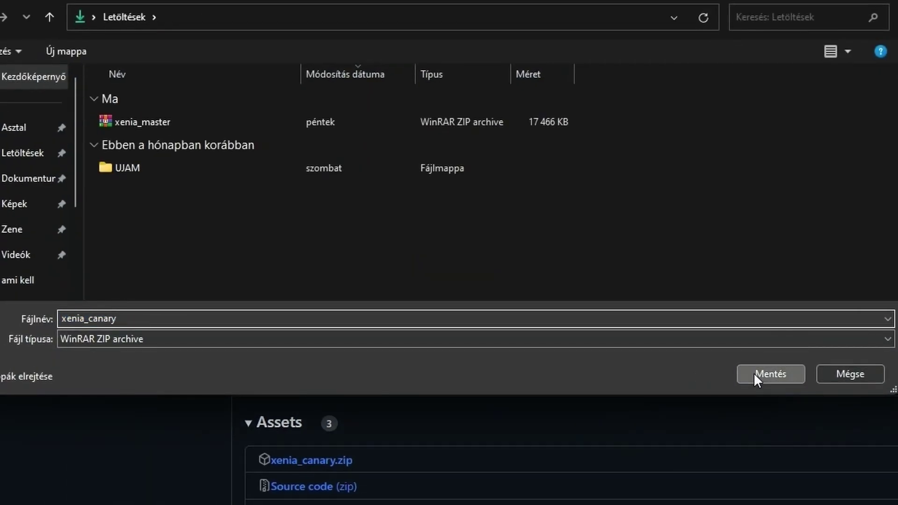
click(754, 372)
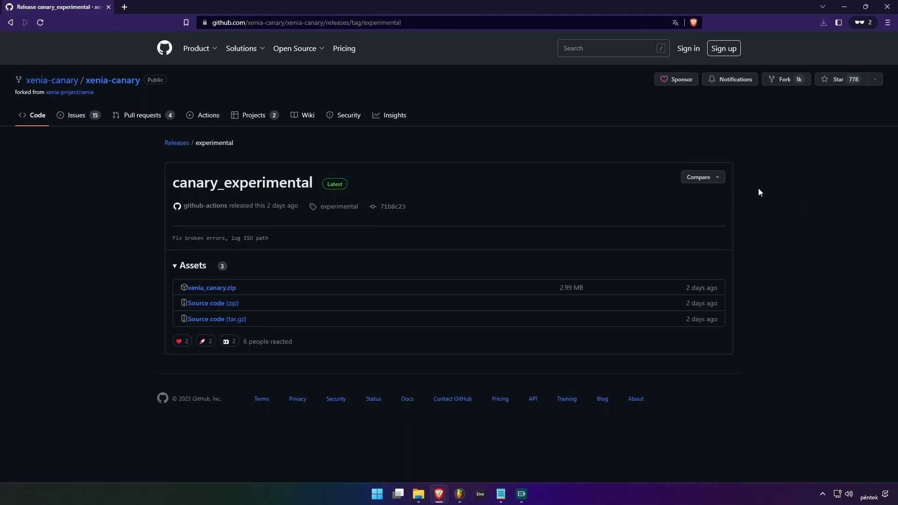
click(887, 7)
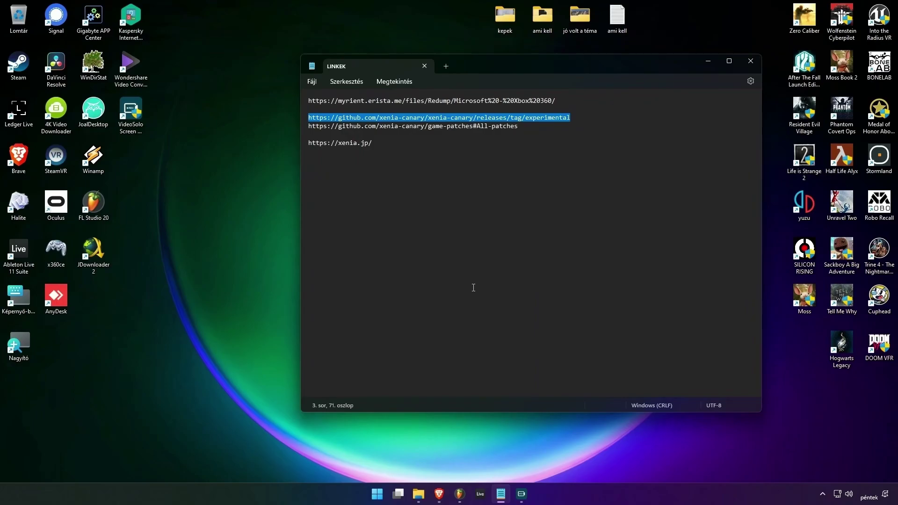
click(544, 166)
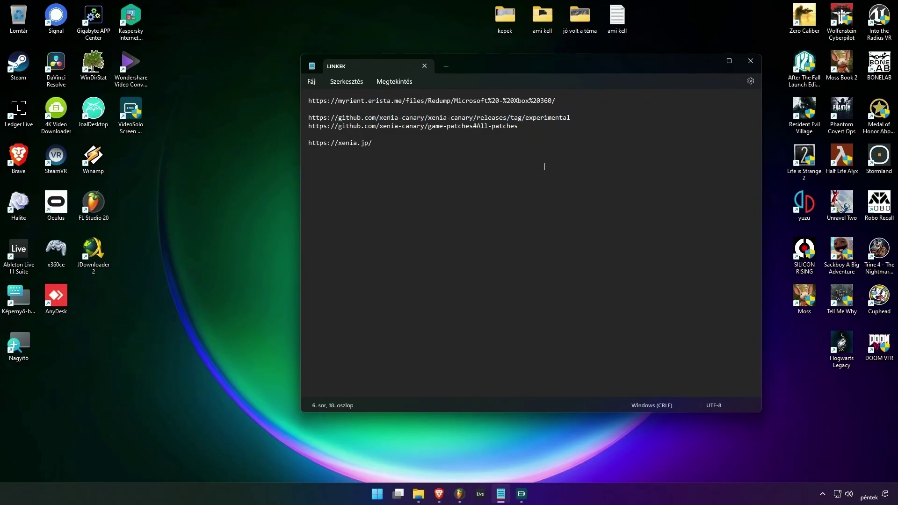
drag(570, 69, 499, 99)
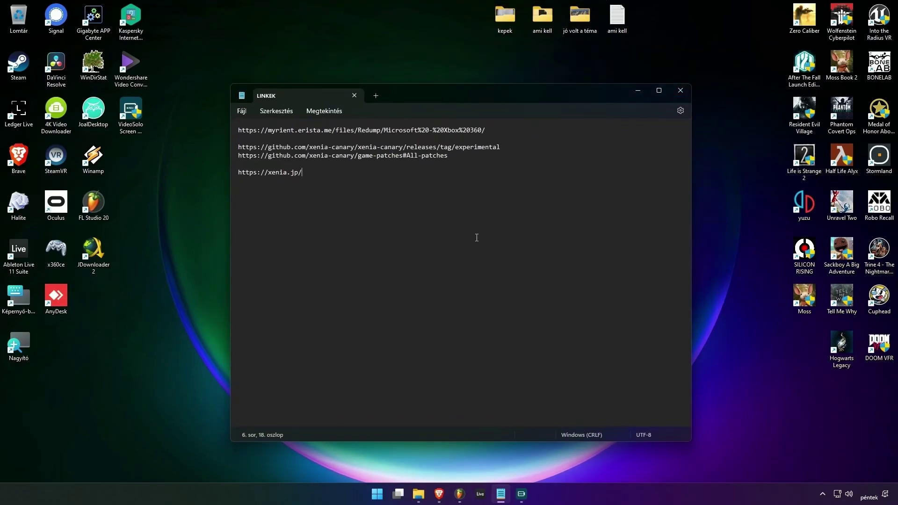
drag(510, 94, 625, 77)
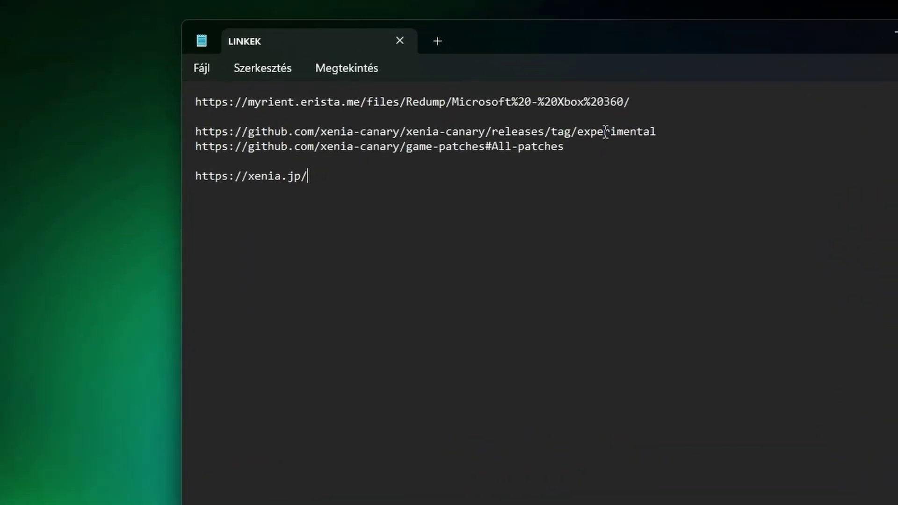
- Copy the xenia-canary game-patches link from the LINKEK note and open it in a private tab in Brave
drag(564, 139, 344, 146)
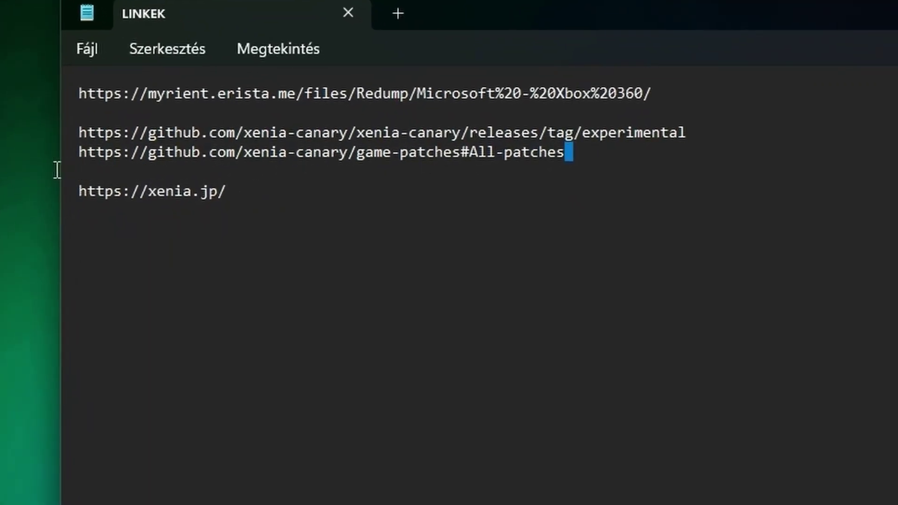
drag(57, 170, 60, 147)
right_click(123, 155)
click(193, 267)
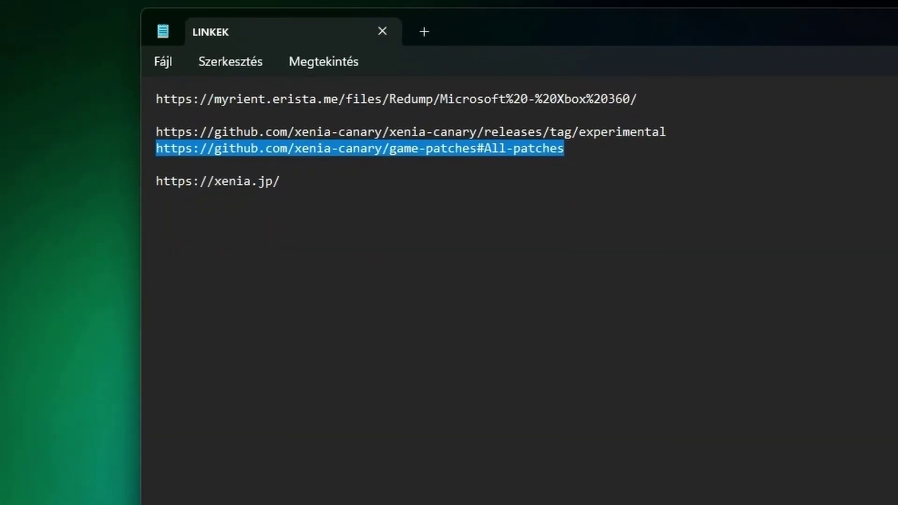
key(alt+Tab)
click(122, 7)
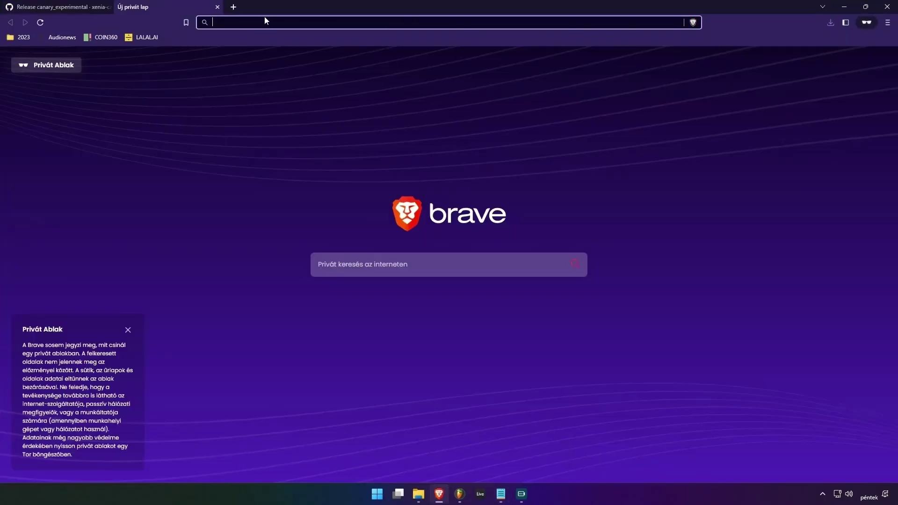
right_click(265, 22)
click(300, 90)
key(Return)
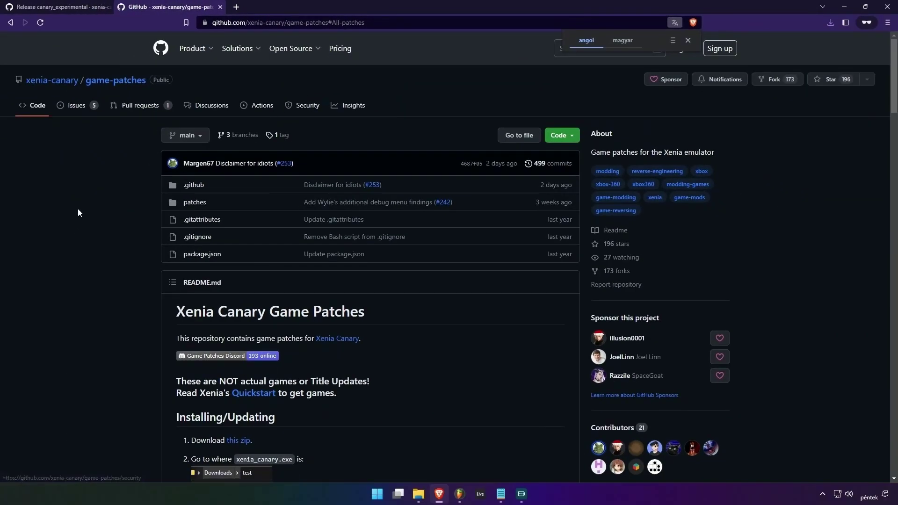
- Examine the game-patches README for the installation steps, the required folder structure and the troubleshooting notes
scroll(65, 213, down, 5)
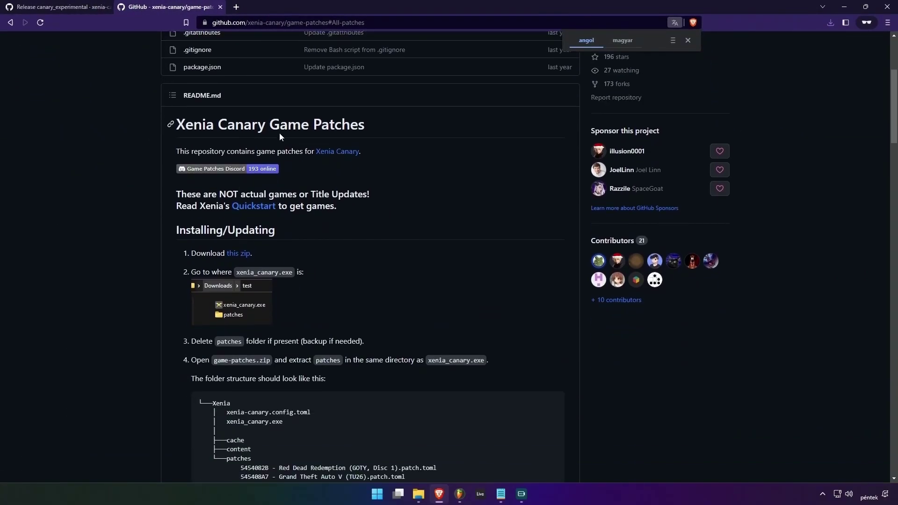
double_click(377, 125)
click(382, 125)
scroll(360, 255, down, 14)
scroll(411, 238, down, 3)
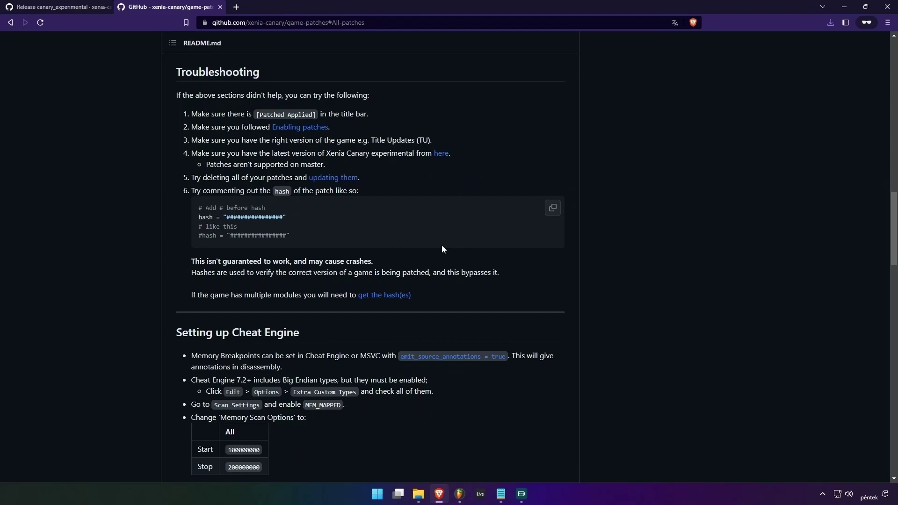
scroll(442, 245, up, 12)
scroll(445, 254, up, 4)
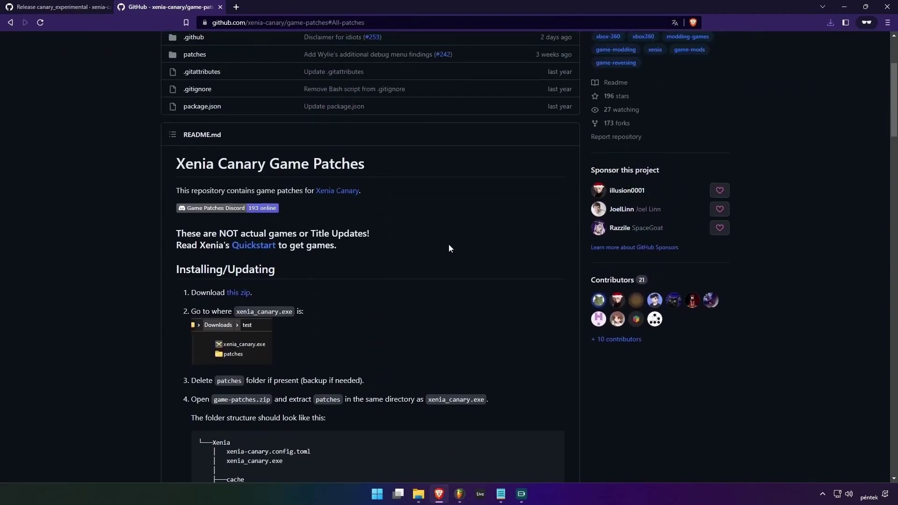
scroll(449, 246, down, 5)
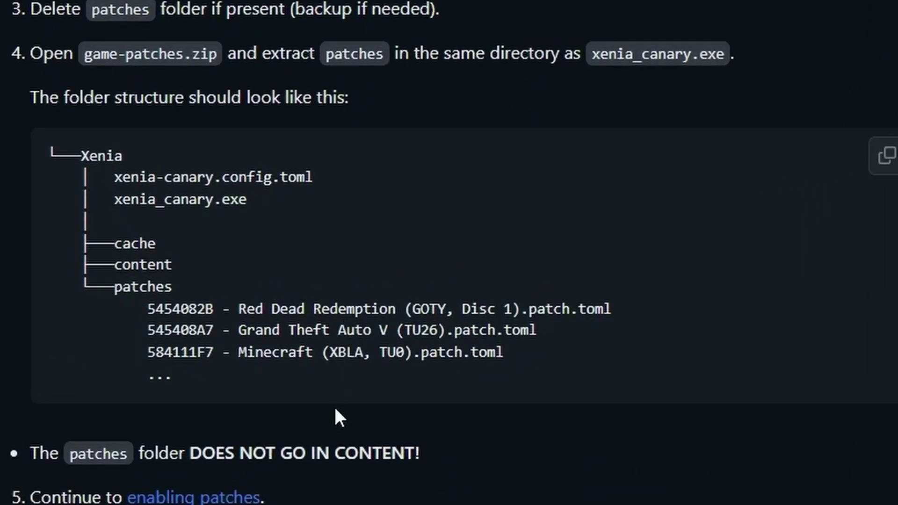
scroll(499, 302, up, 6)
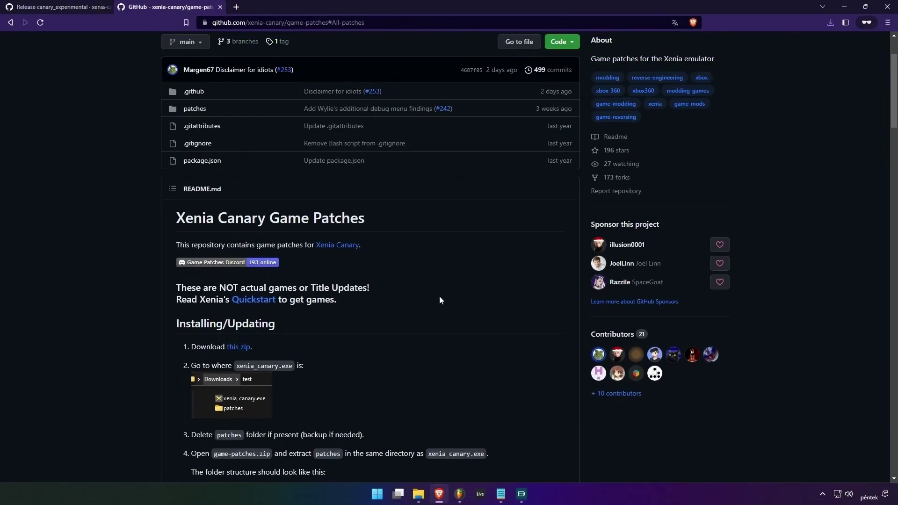
scroll(439, 299, up, 1)
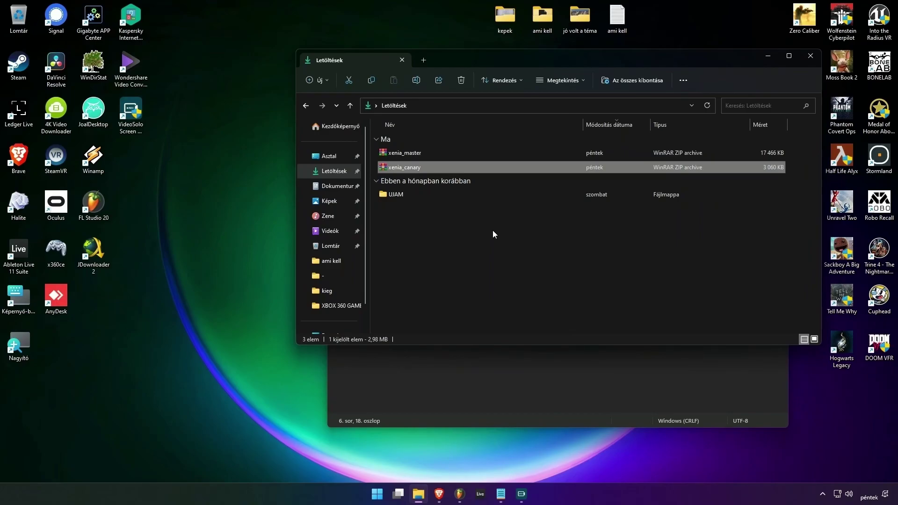
click(492, 230)
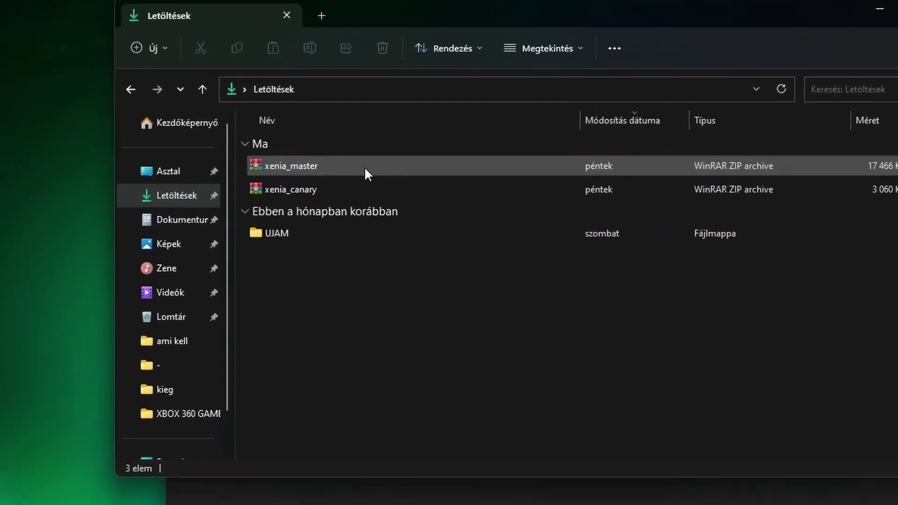
click(364, 167)
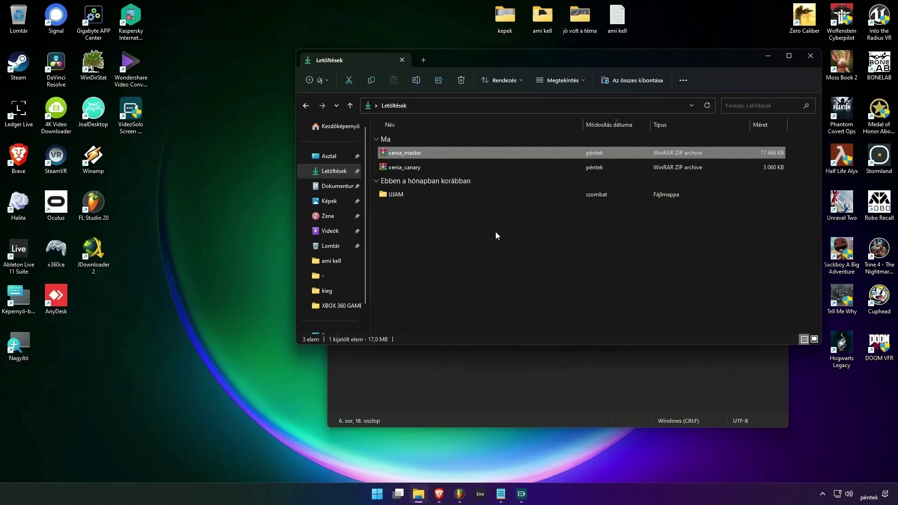
click(497, 235)
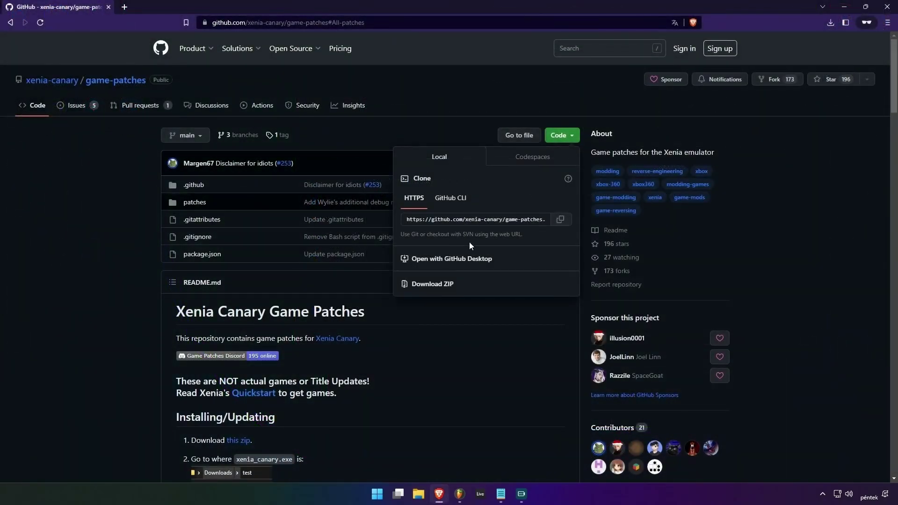
- Download the game-patches repository as a ZIP named game-patches-main into the Letöltések folder
click(448, 293)
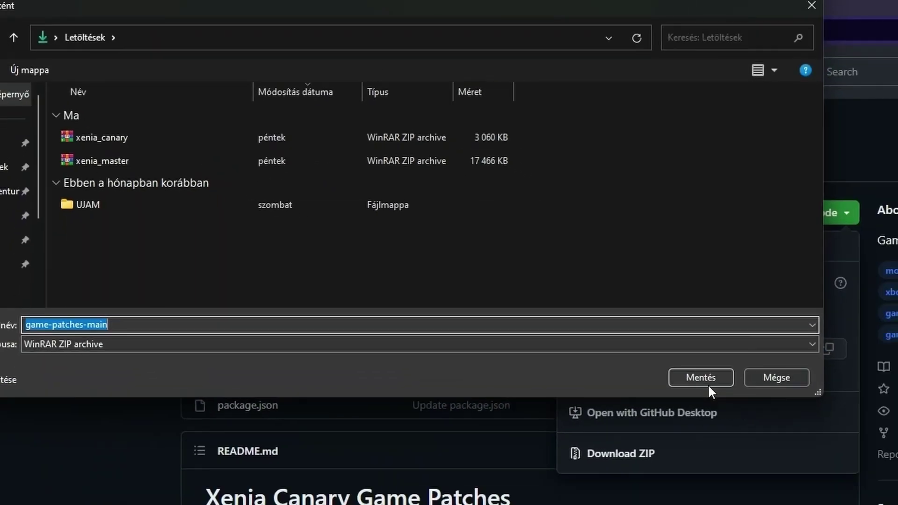
click(707, 383)
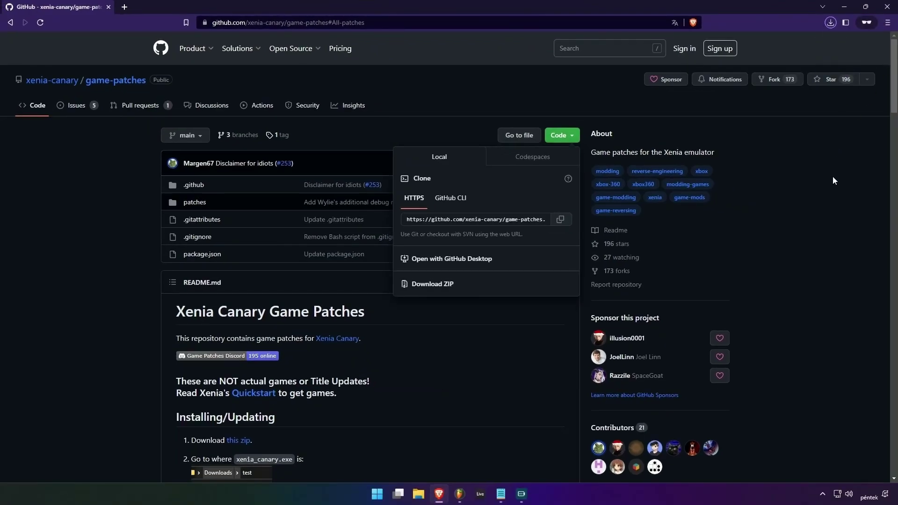
- Close the game-patches browser window and copy the myrient.erista.me Xbox 360 link from the LINKEK note
click(825, 213)
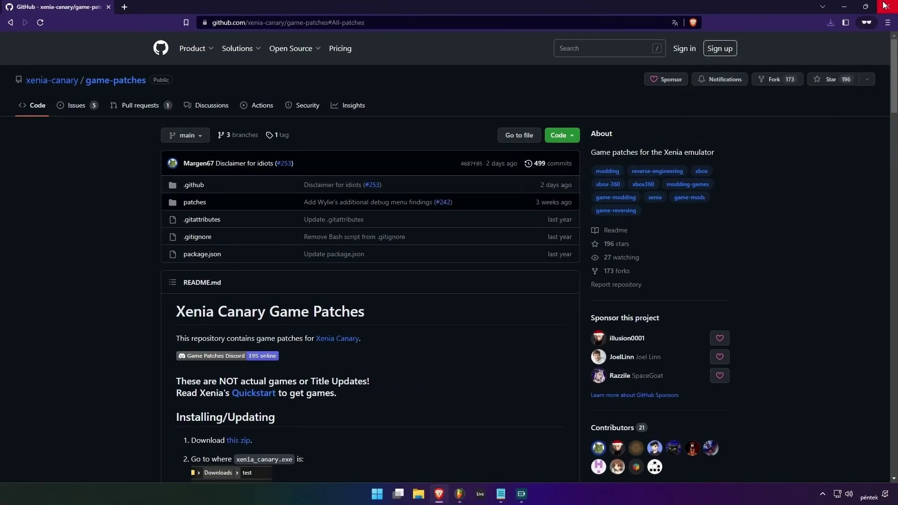
click(885, 5)
triple_click(431, 118)
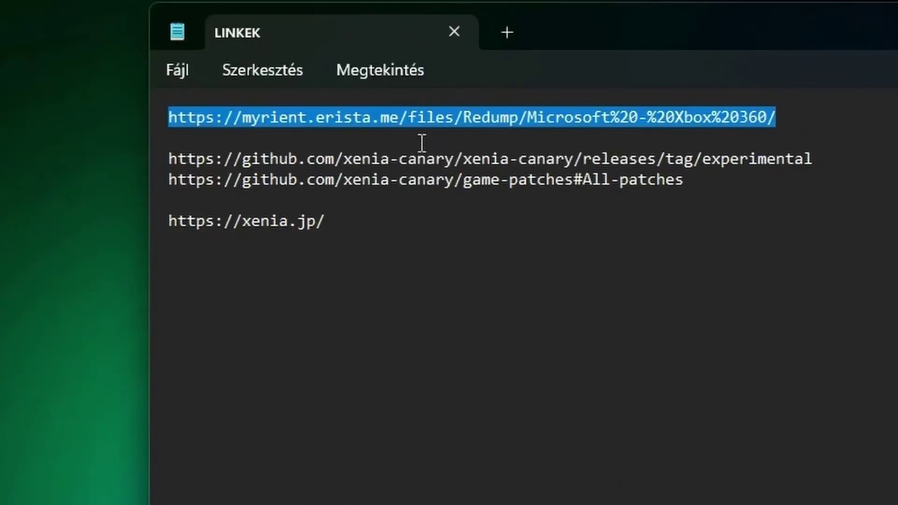
right_click(319, 94)
right_click(259, 119)
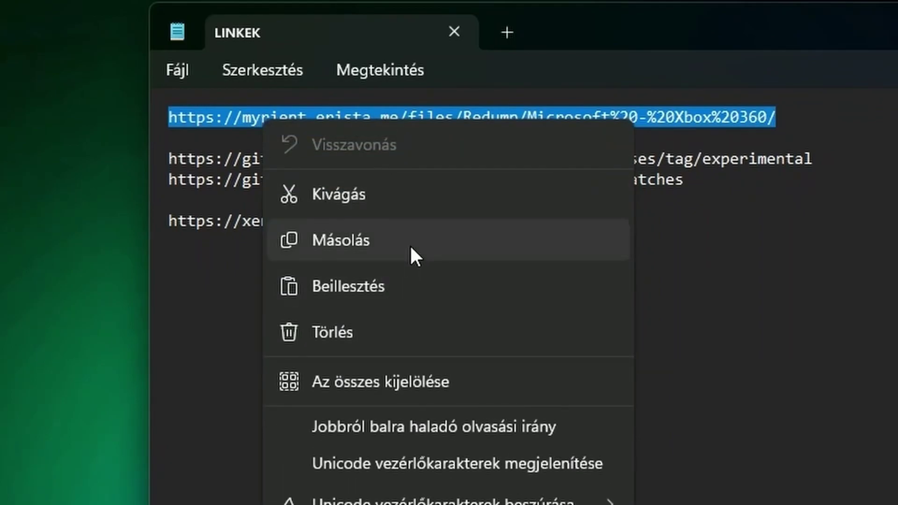
click(411, 252)
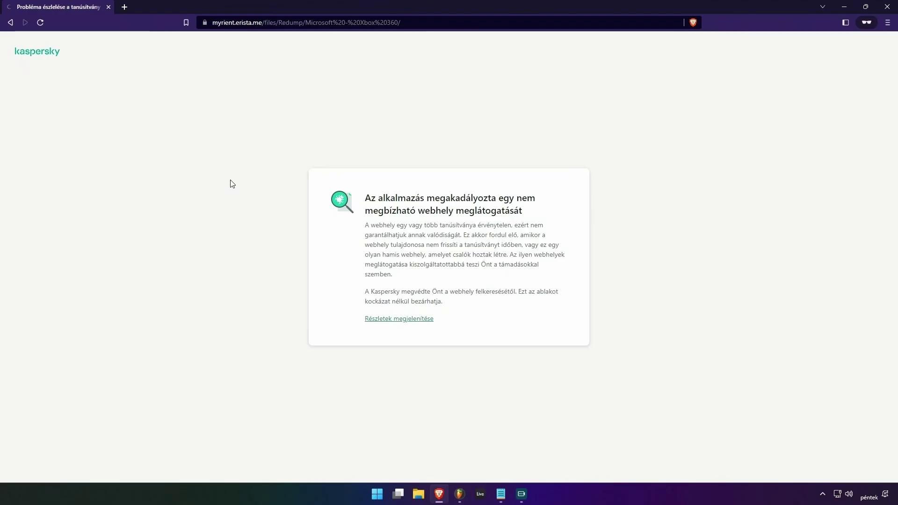
- Continue past the Kaspersky certificate warning to myrient.erista.me and look through the Xbox 360 game listing
click(399, 318)
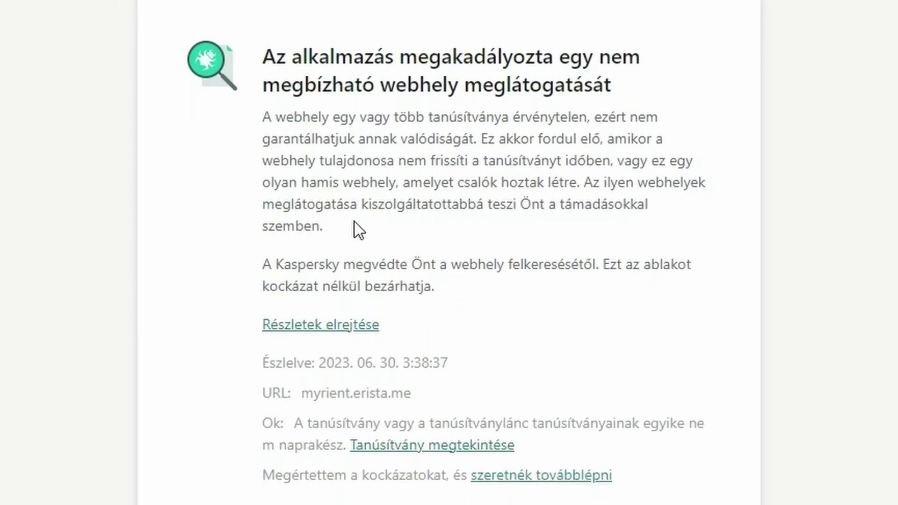
key(Tab)
key(Return)
scroll(512, 220, down, 20)
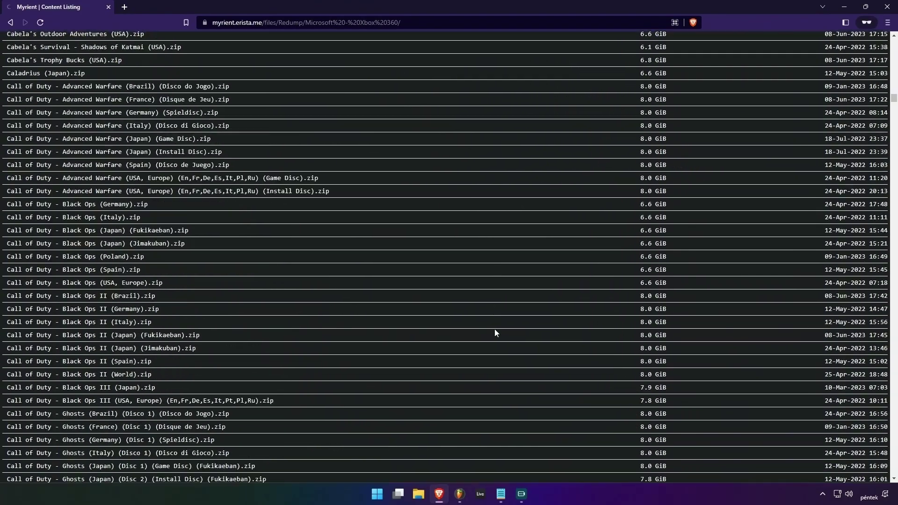
scroll(495, 333, down, 15)
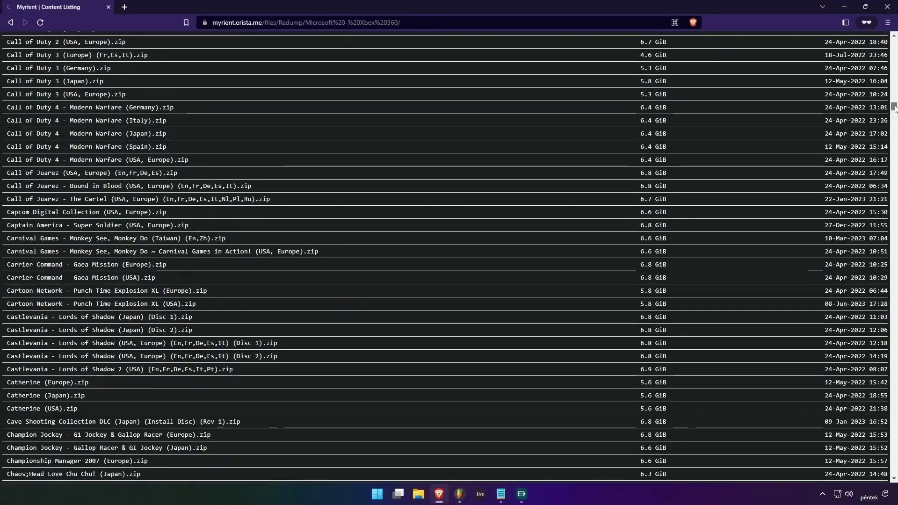
drag(894, 108, 891, 283)
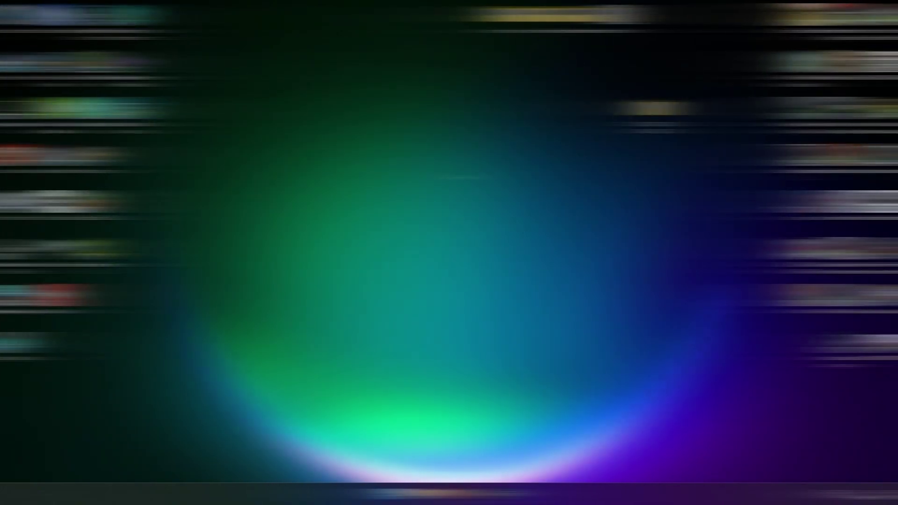
- Extract the game-patches-main, xenia_canary and xenia_master archives into their own folders in Letöltések
click(429, 492)
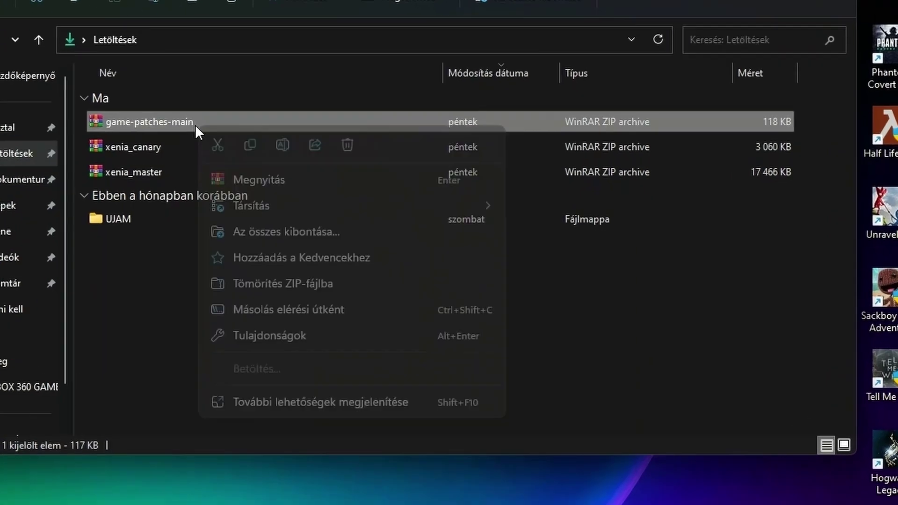
right_click(447, 154)
mouse_move(488, 308)
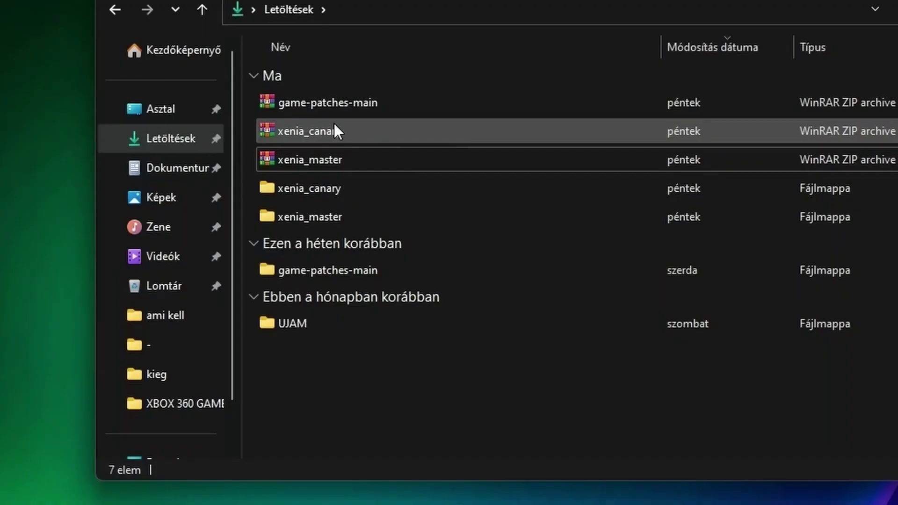
- Delete the xenia_canary, xenia_master and game-patches-main ZIP archives from Letöltések, keeping the extracted folders
click(334, 124)
key(Delete)
key(Delete)
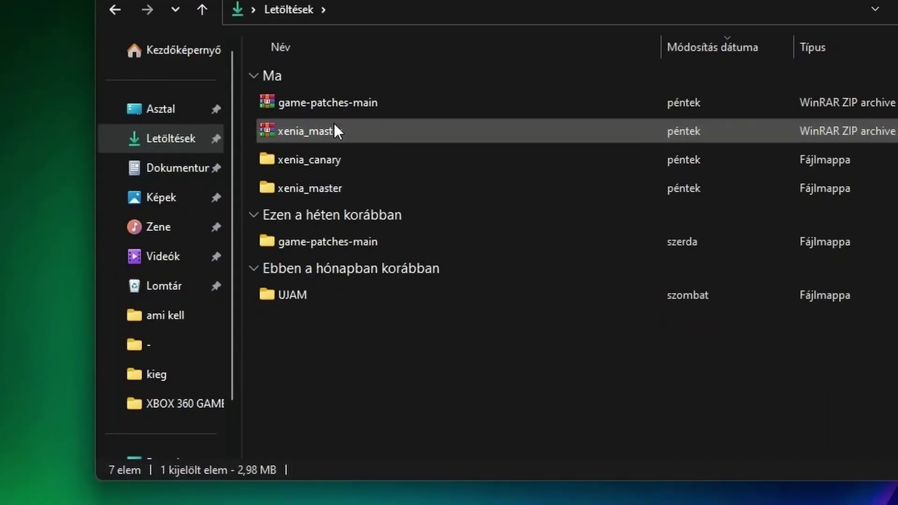
click(341, 102)
key(Delete)
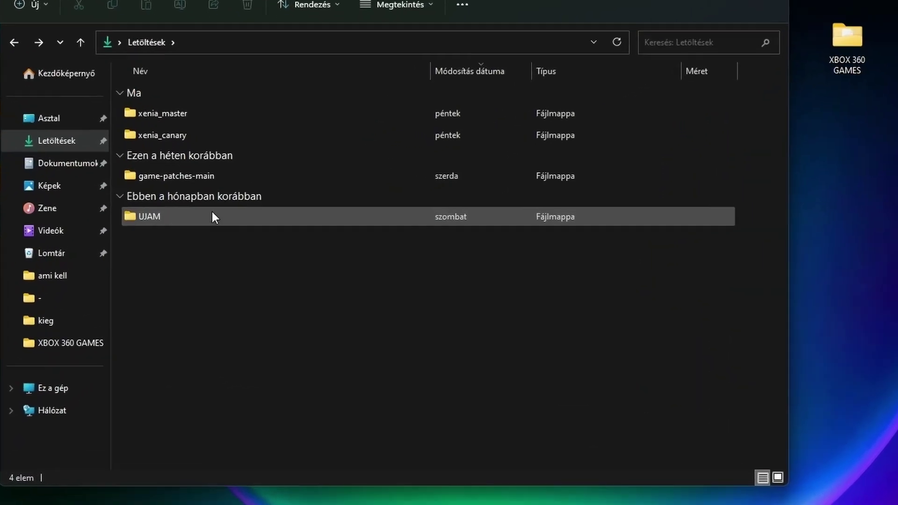
- Move the patches folder out of game-patches-main onto the desktop and delete the game-patches-main folder from Letöltések
click(381, 188)
double_click(183, 192)
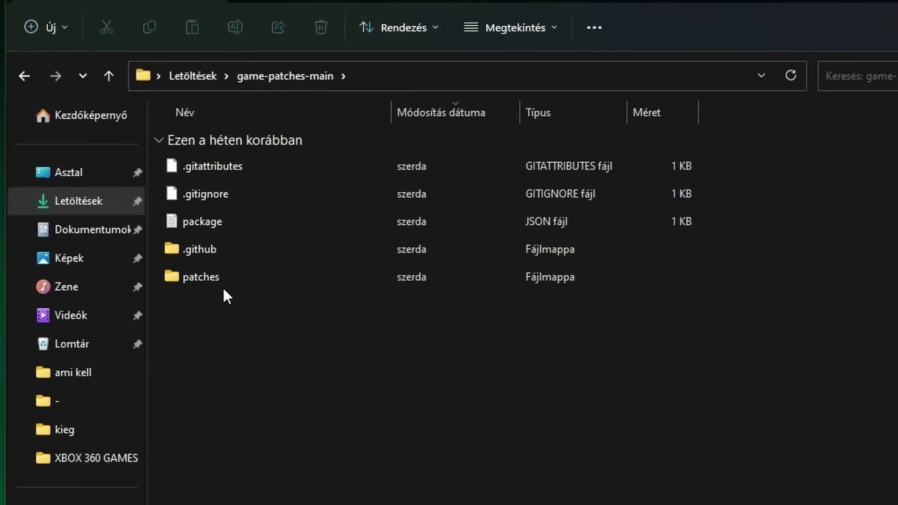
click(192, 278)
drag(189, 272, 103, 407)
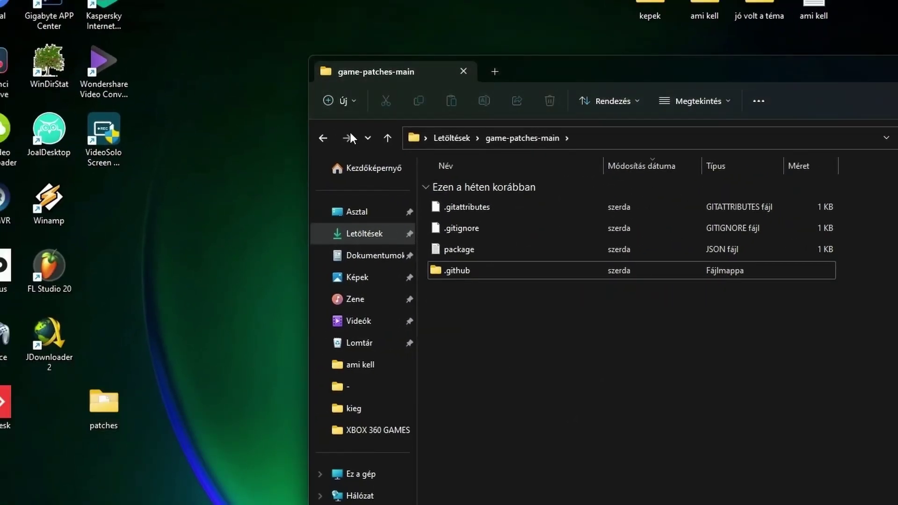
click(323, 138)
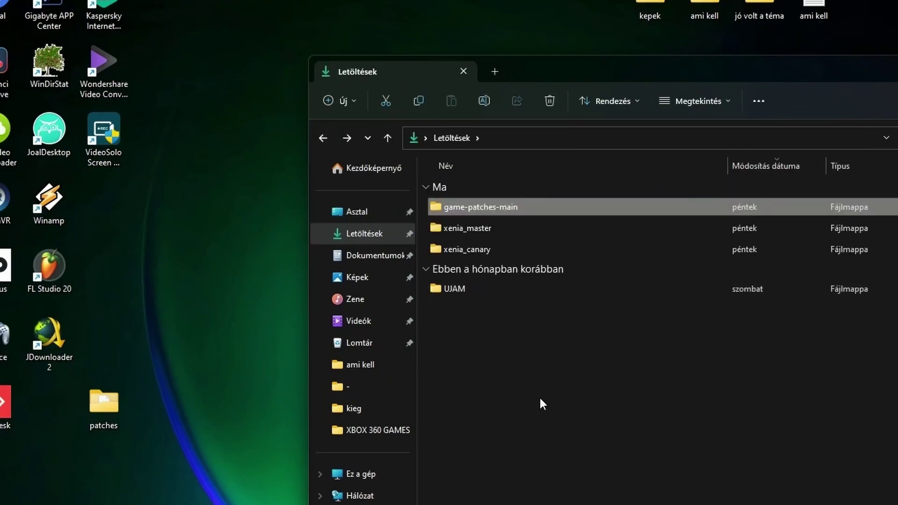
key(Delete)
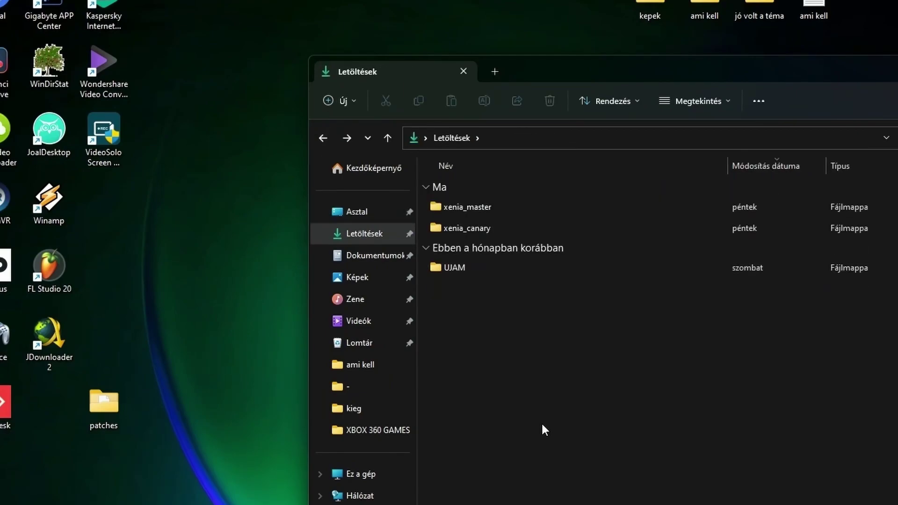
- Move the patches folder from the desktop into the xenia_canary folder in Letöltések
double_click(470, 228)
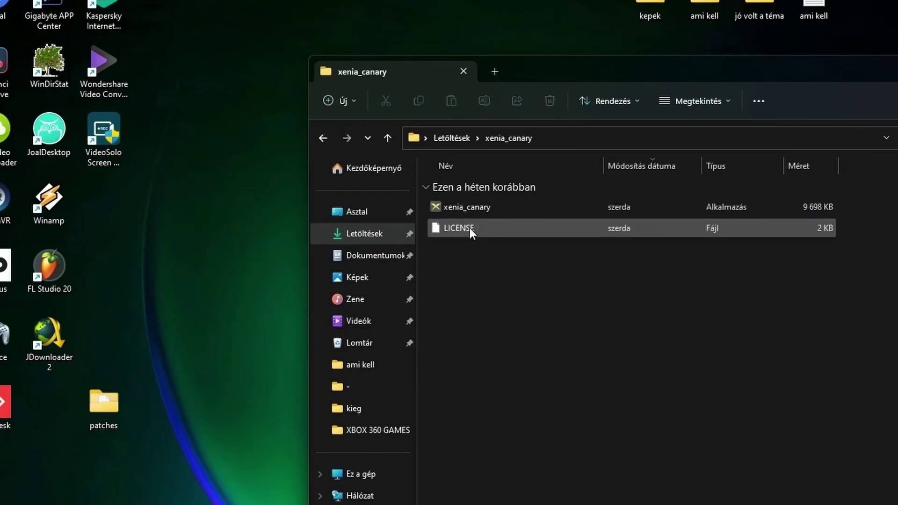
drag(102, 417, 524, 412)
click(524, 416)
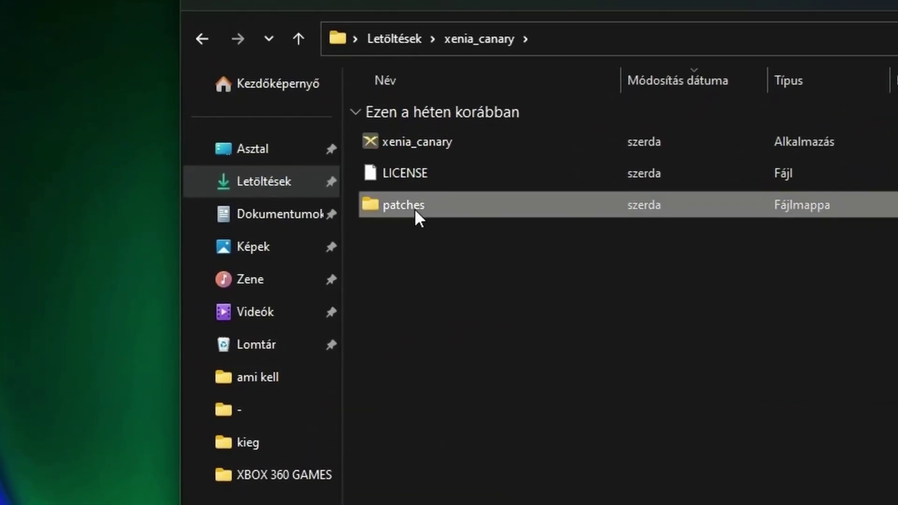
- Check the contents of the xenia_master and xenia_canary folders and return to Letöltések
click(202, 39)
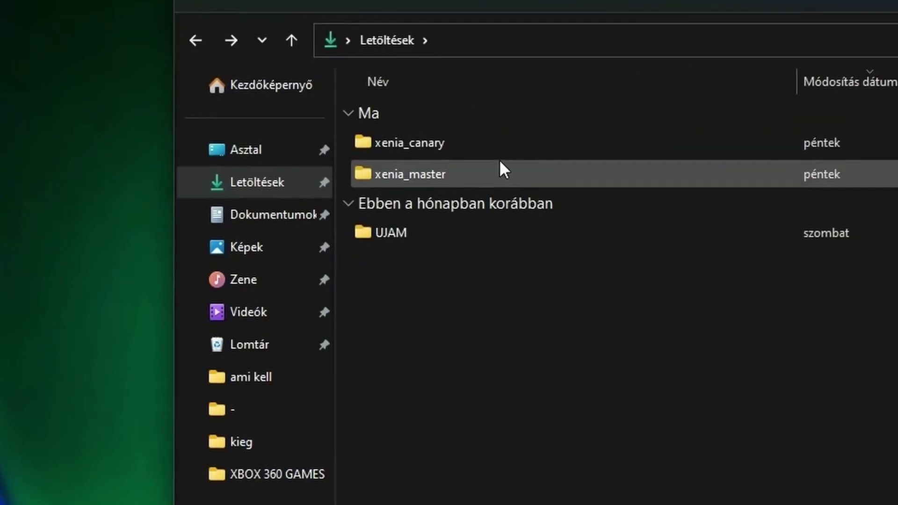
double_click(393, 174)
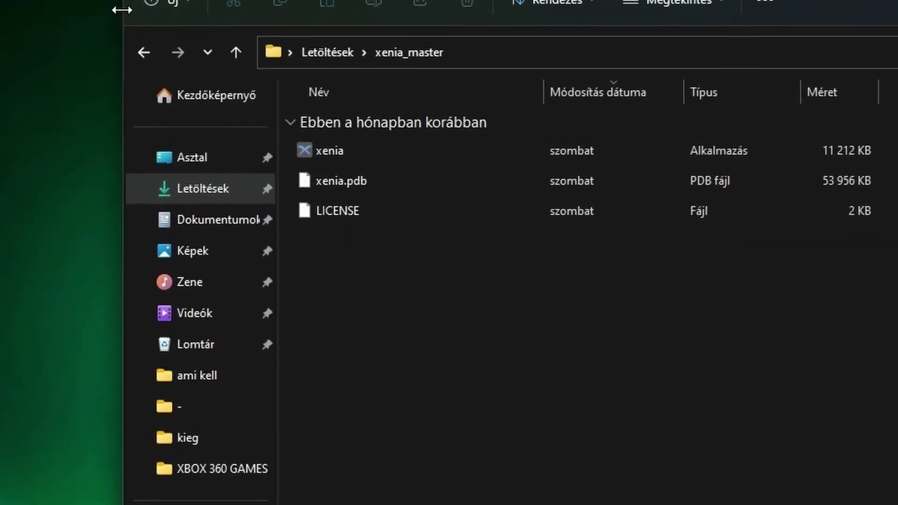
click(157, 49)
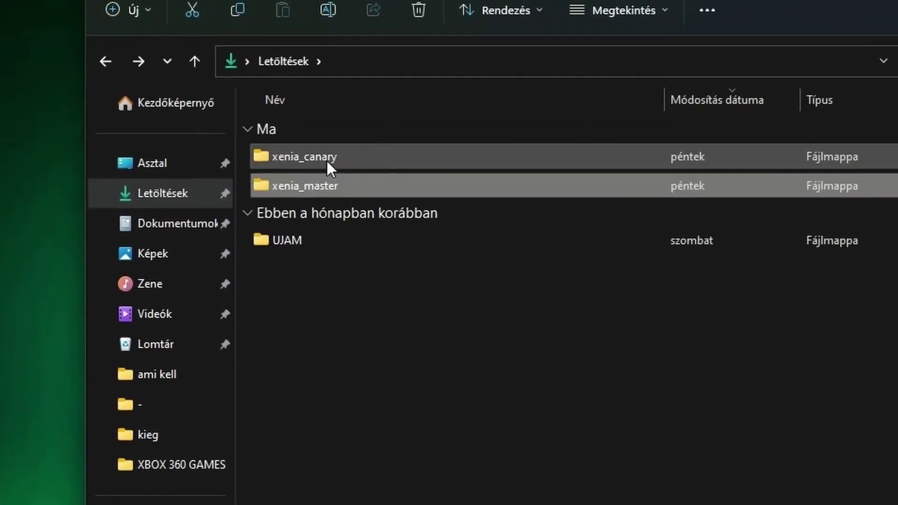
double_click(327, 159)
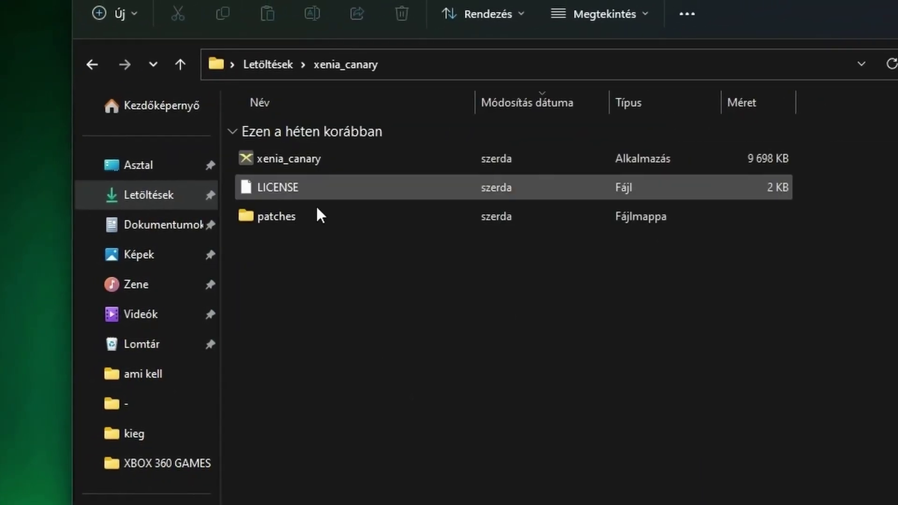
click(106, 61)
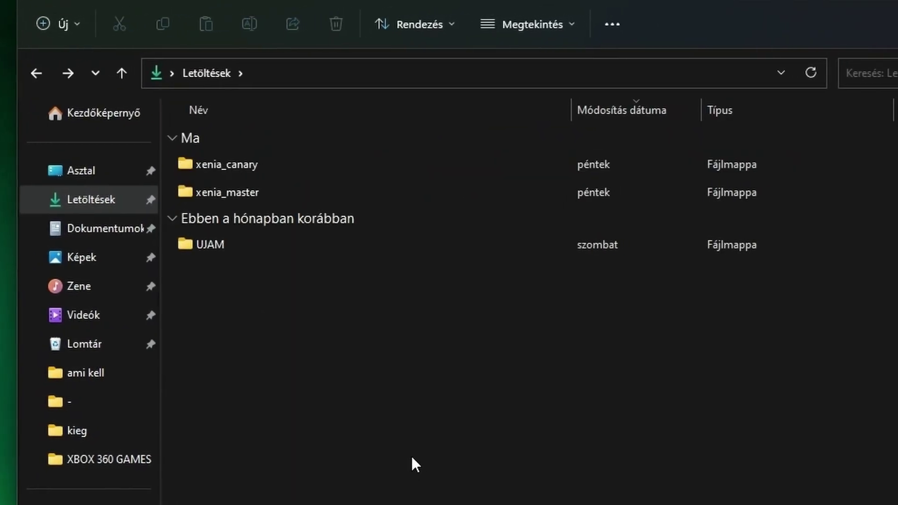
- Create an empty text document named portable in the xenia_master folder
double_click(272, 191)
right_click(242, 260)
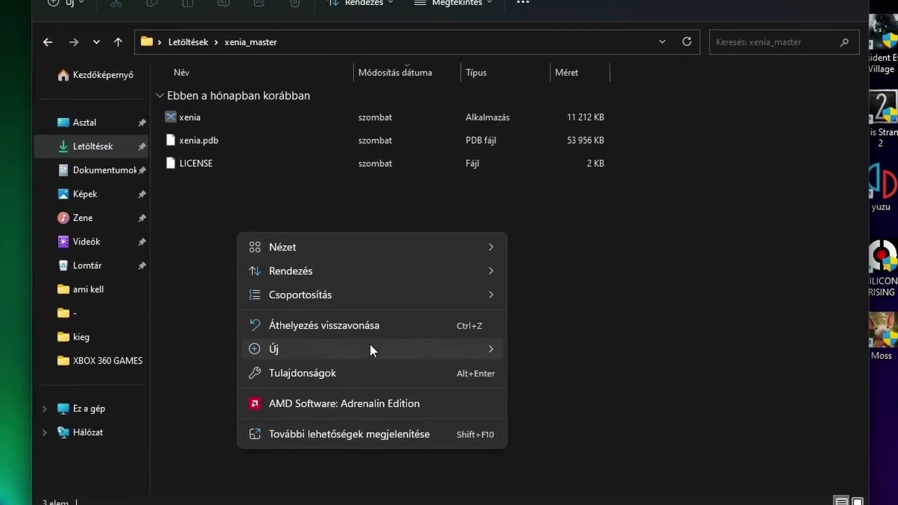
mouse_move(369, 350)
click(554, 476)
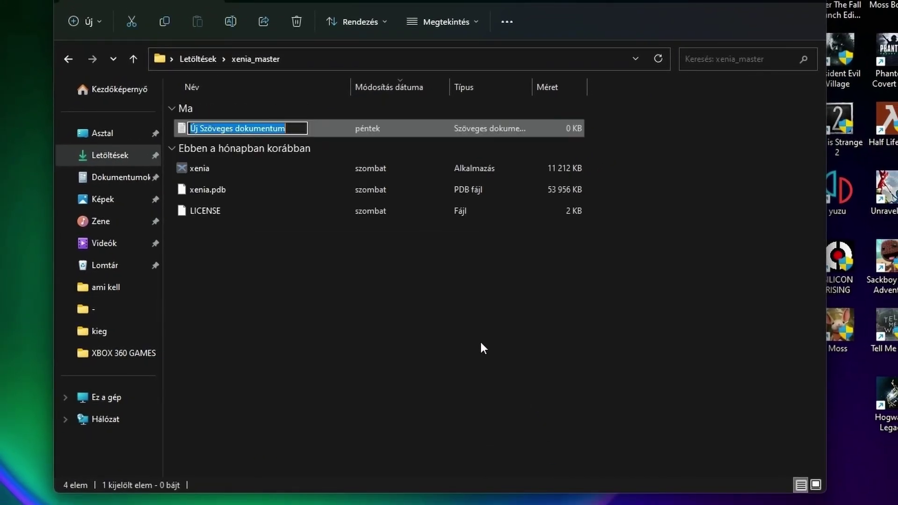
text(porta)
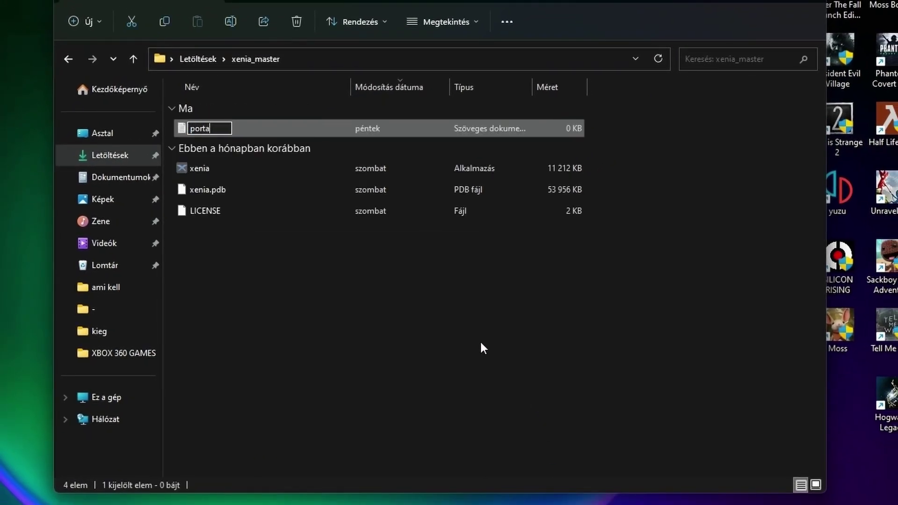
text(blele)
key(BackSpace)
key(BackSpace)
key(BackSpace)
text(e)
key(Return)
click(480, 339)
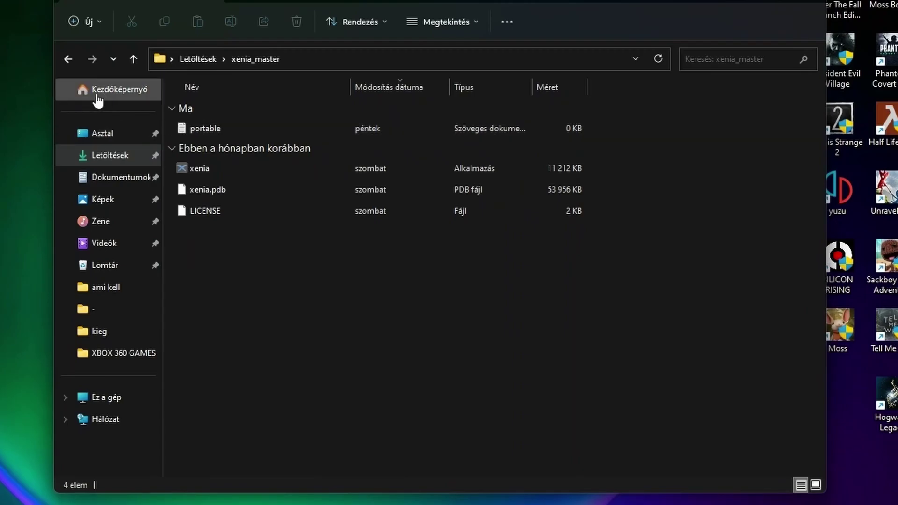
- Create an empty text document named portable in the xenia_canary folder
click(69, 55)
click(233, 156)
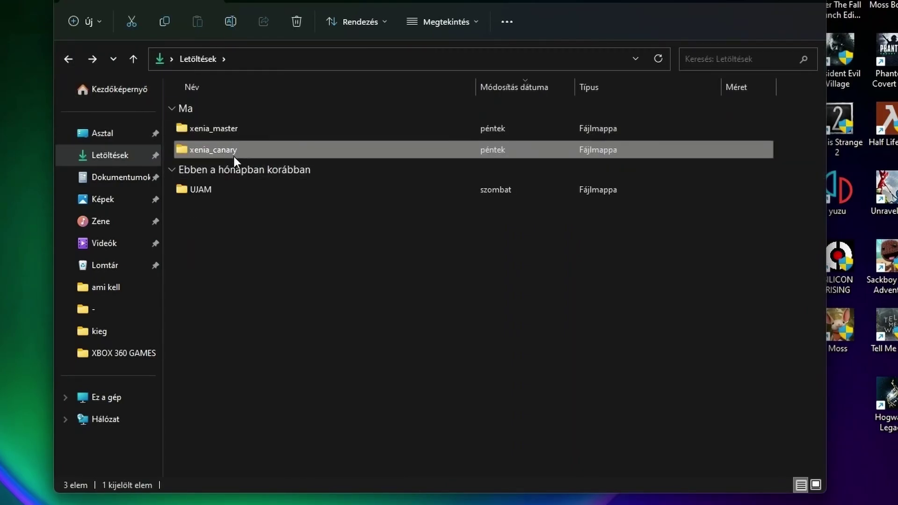
double_click(234, 156)
right_click(238, 259)
mouse_move(386, 369)
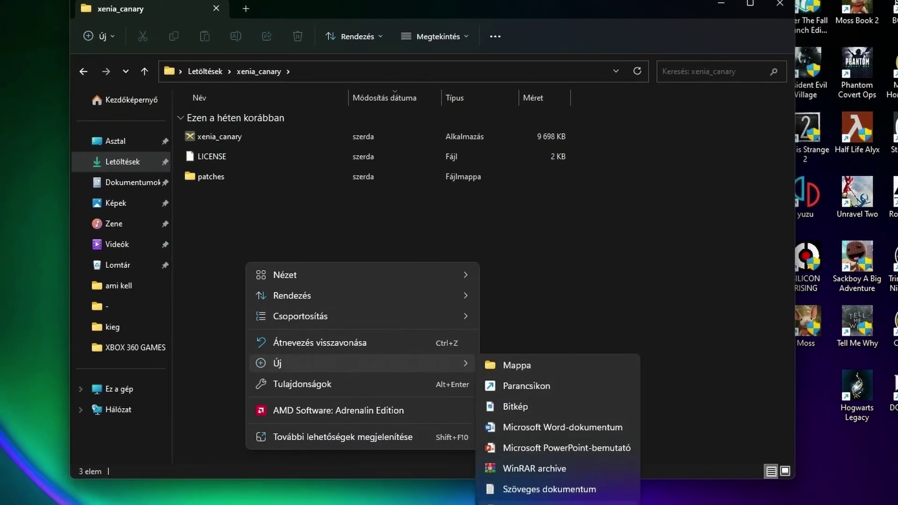
click(537, 488)
text(portabler)
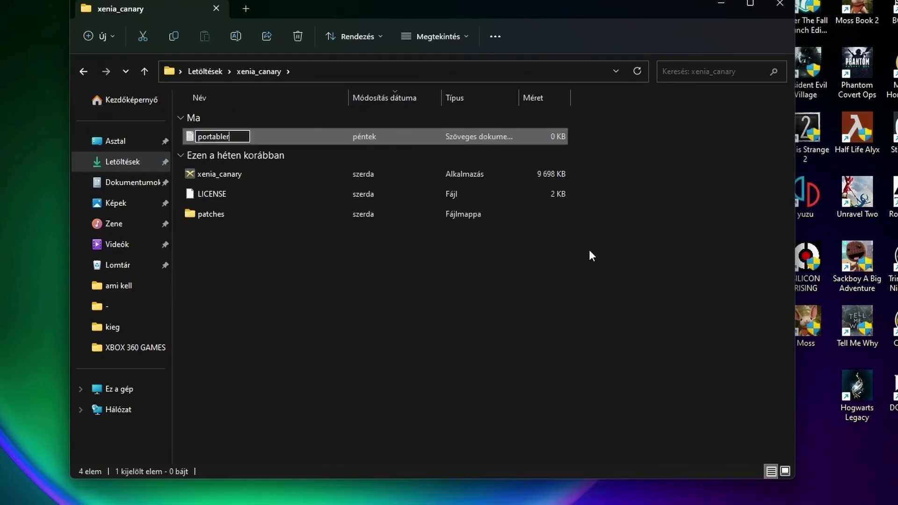
key(BackSpace)
key(Return)
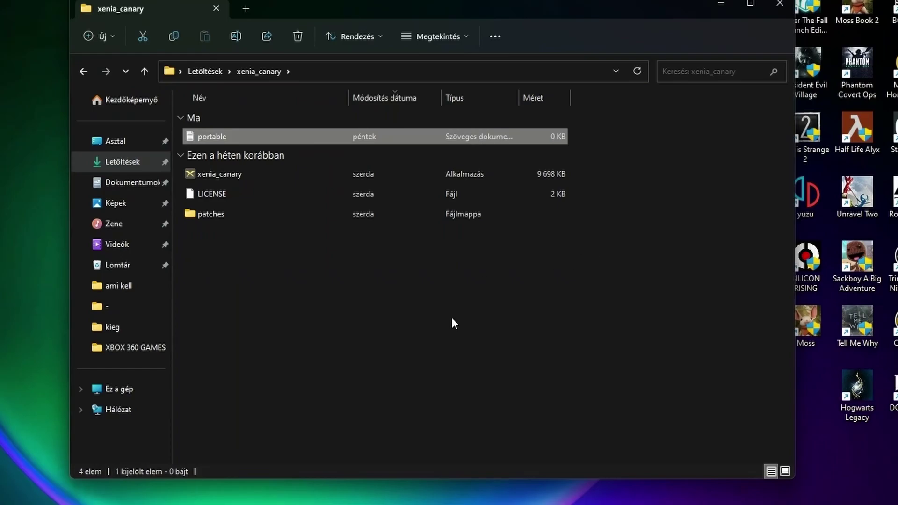
click(327, 230)
- Run the xenia application once from the xenia_master folder, close it and go back to Letöltések
click(79, 70)
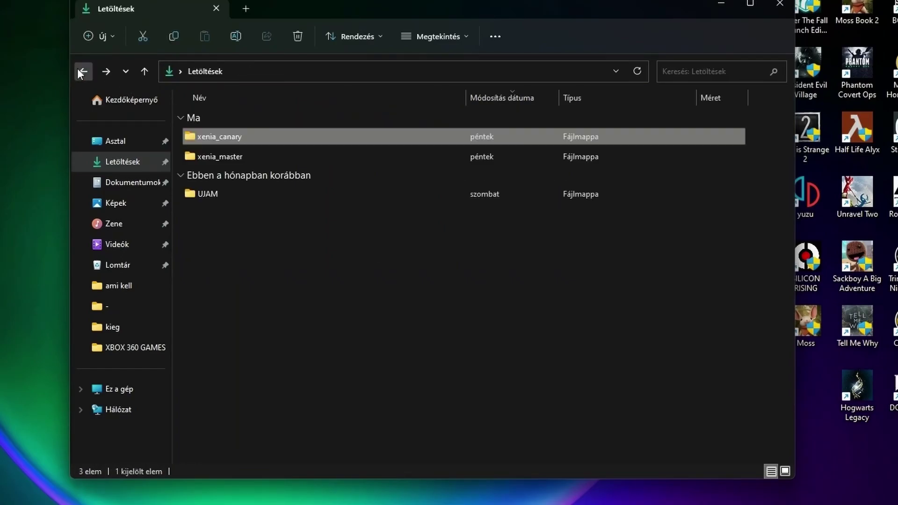
double_click(223, 158)
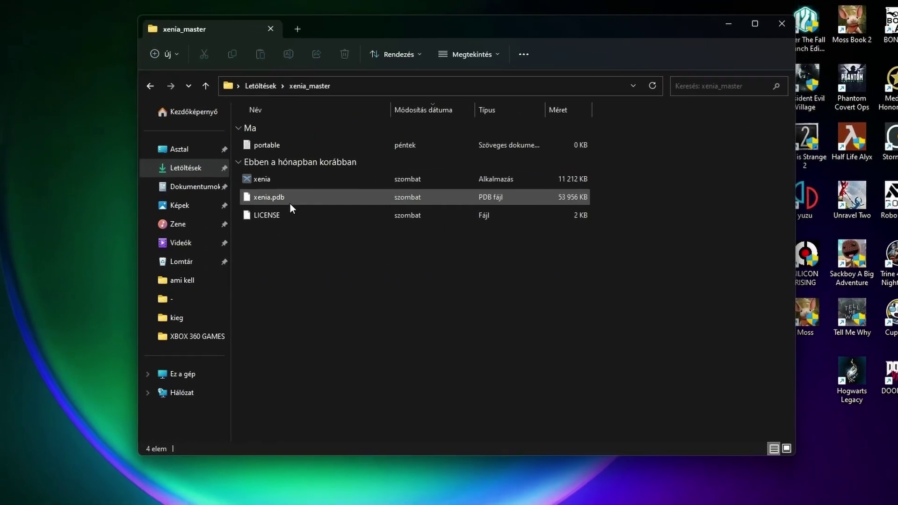
double_click(276, 178)
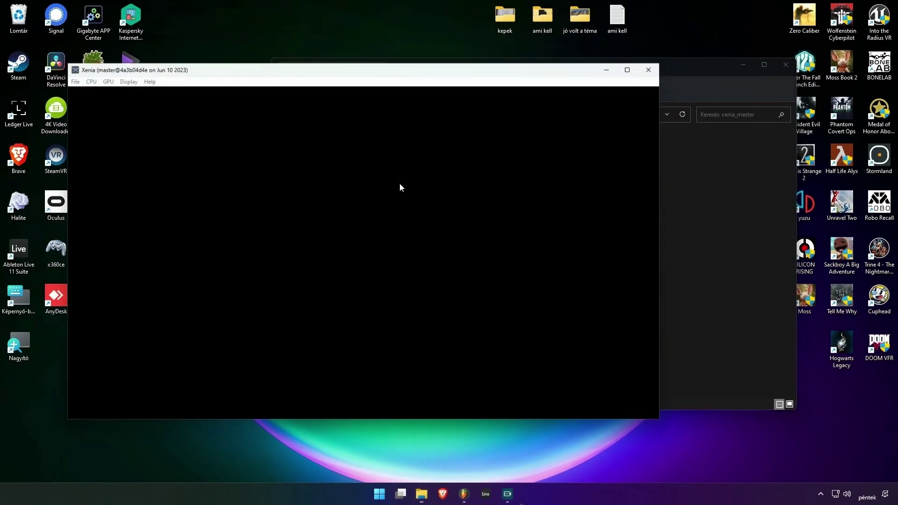
click(660, 70)
click(282, 114)
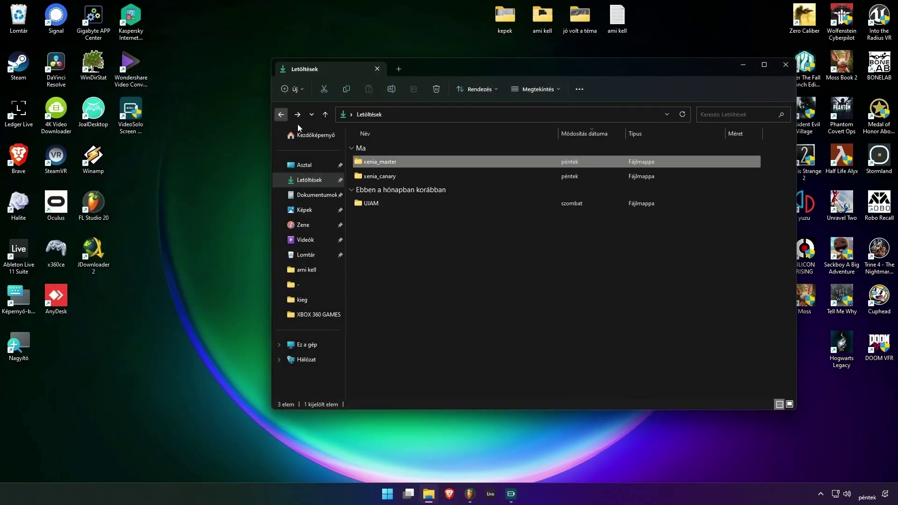
- Run the xenia_canary application once from the xenia_canary folder and close it
double_click(378, 180)
double_click(384, 191)
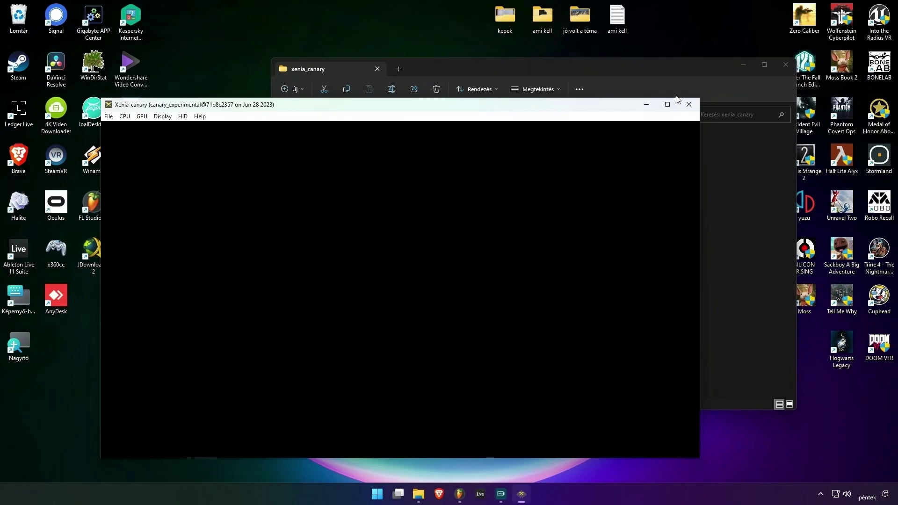
click(689, 104)
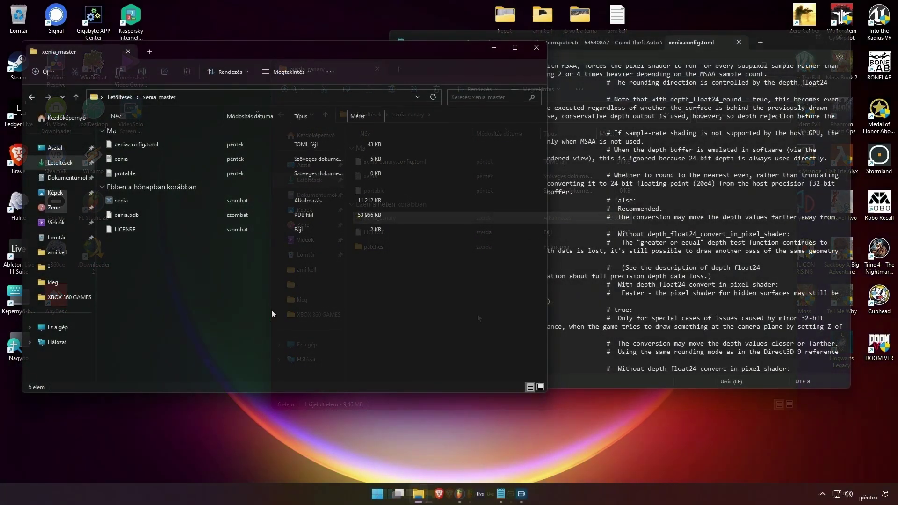
- Look through the settings in the xenia.config.toml file of the xenia_master folder in Notepad
click(134, 144)
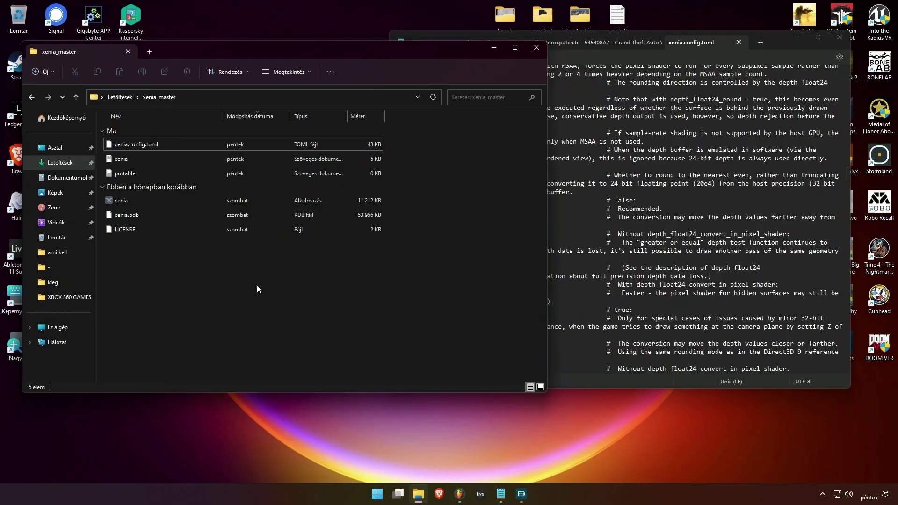
click(501, 494)
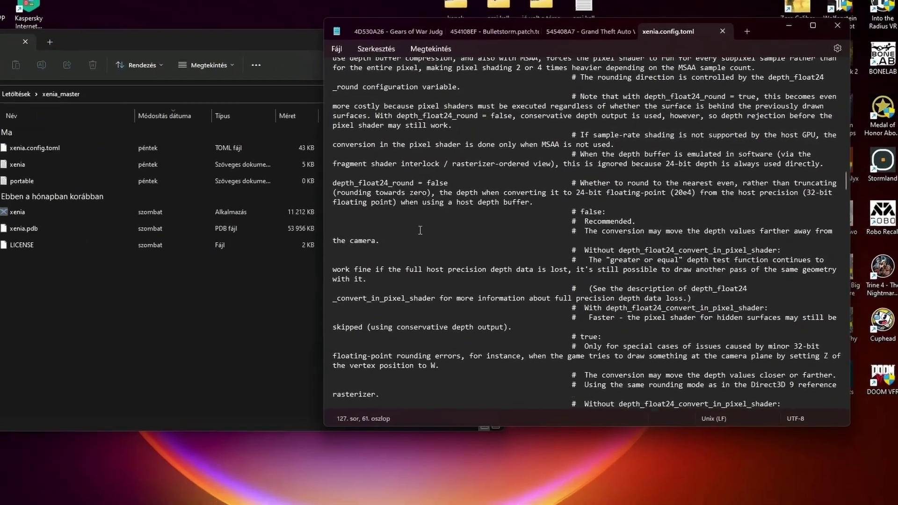
scroll(394, 256, down, 20)
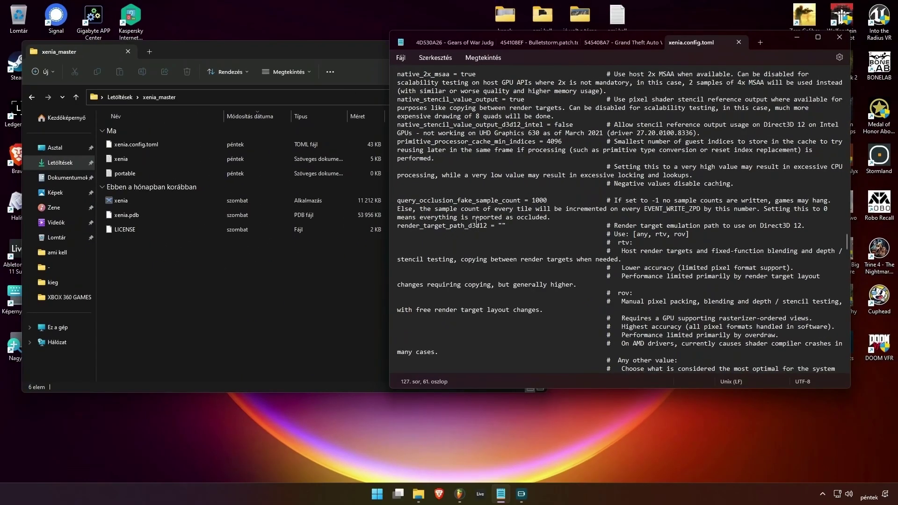
key(Page_Up)
key(Page_Up)
key(Page_Up)
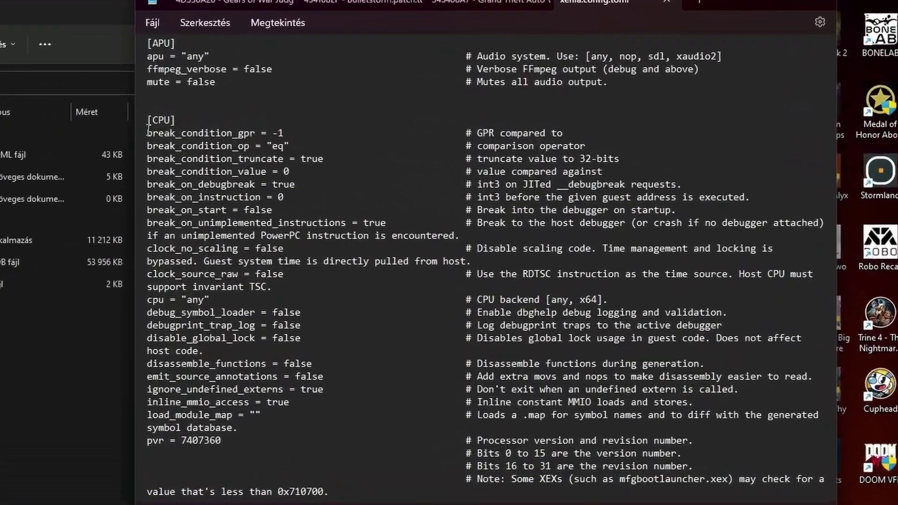
- Examine the [CPU] section of xenia.config.toml, highlighting the whole block and the break_condition_gpr and break_on_start lines
drag(397, 130, 481, 322)
drag(186, 470, 187, 489)
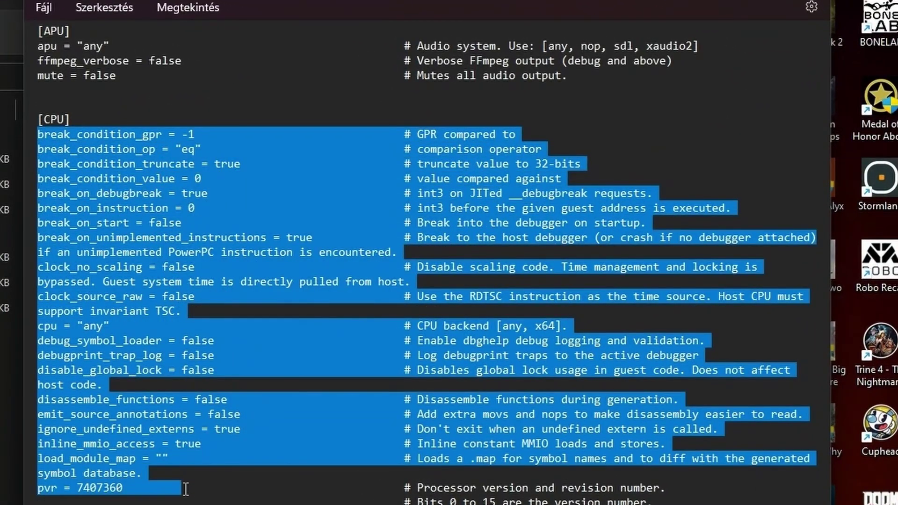
click(276, 423)
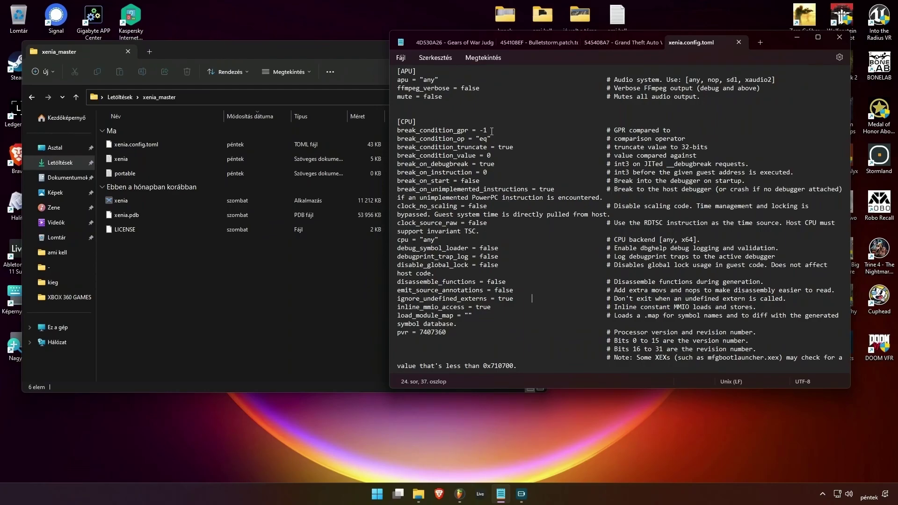
drag(490, 130, 393, 136)
drag(485, 180, 385, 183)
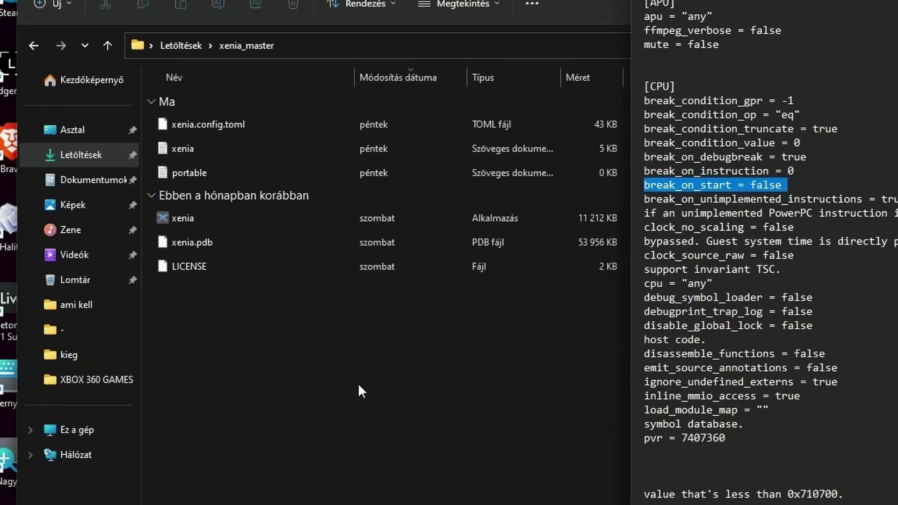
- Return to Letöltések in File Explorer and open the patches folder inside xenia_canary
click(362, 391)
click(30, 47)
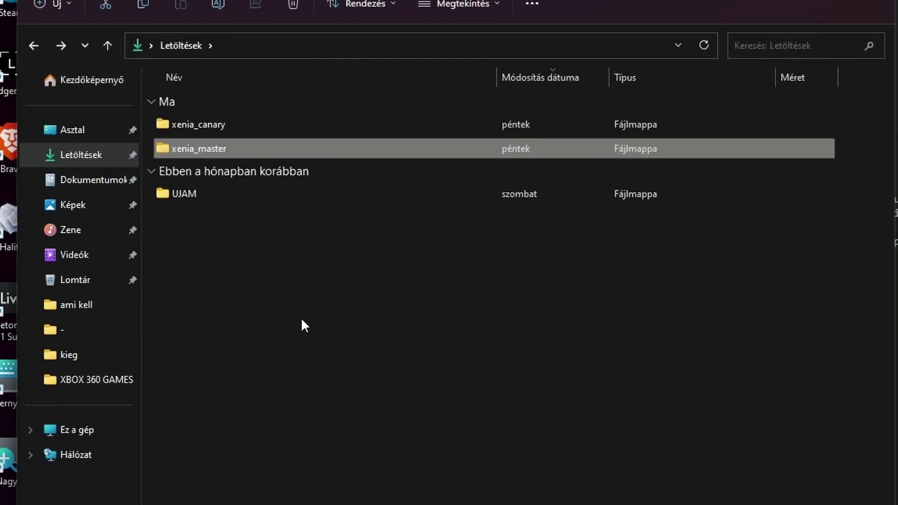
click(184, 125)
double_click(209, 123)
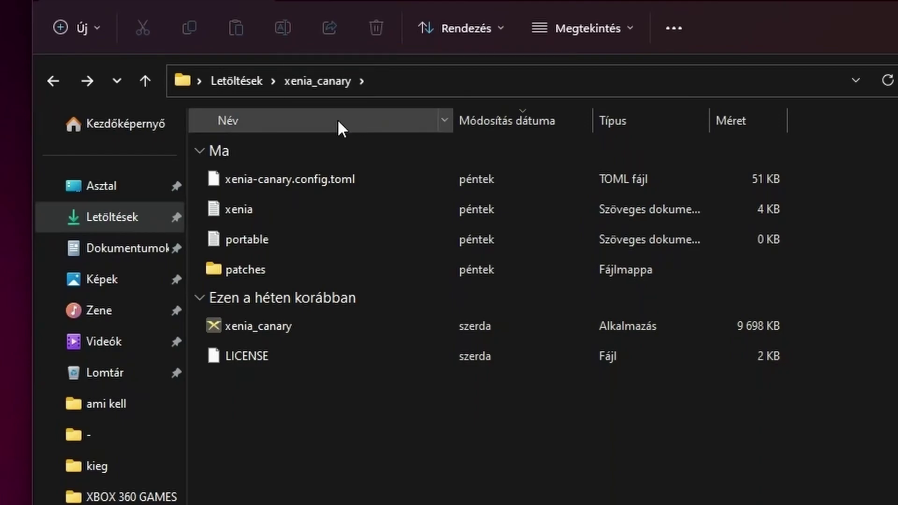
double_click(254, 274)
- Browse the game patch files in the patches folder to see which titles are covered
scroll(672, 269, down, 15)
scroll(502, 288, up, 10)
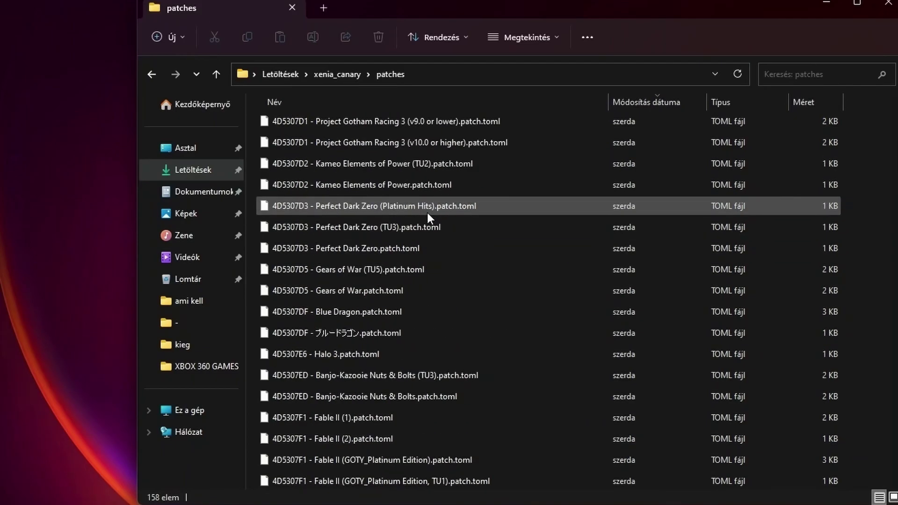
scroll(421, 201, up, 3)
scroll(518, 234, down, 12)
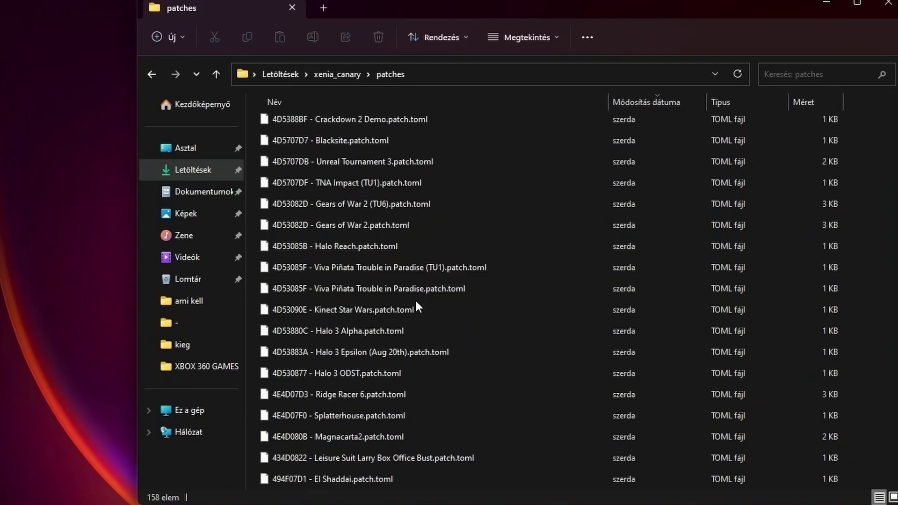
scroll(414, 302, up, 1)
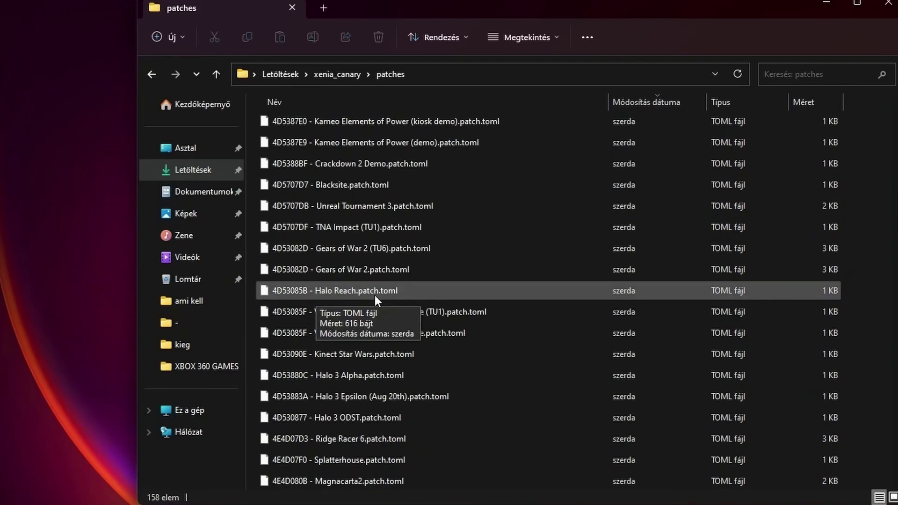
scroll(420, 275, down, 4)
scroll(452, 293, down, 5)
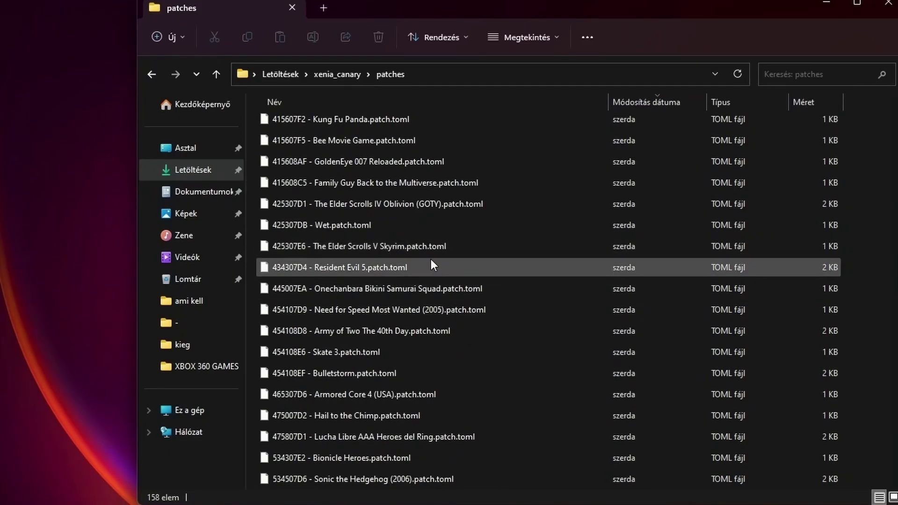
scroll(514, 308, down, 4)
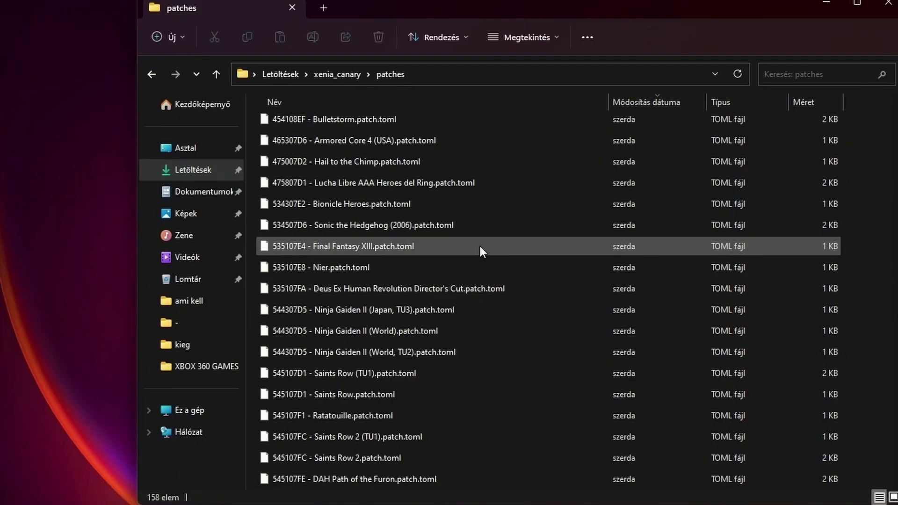
scroll(480, 246, down, 5)
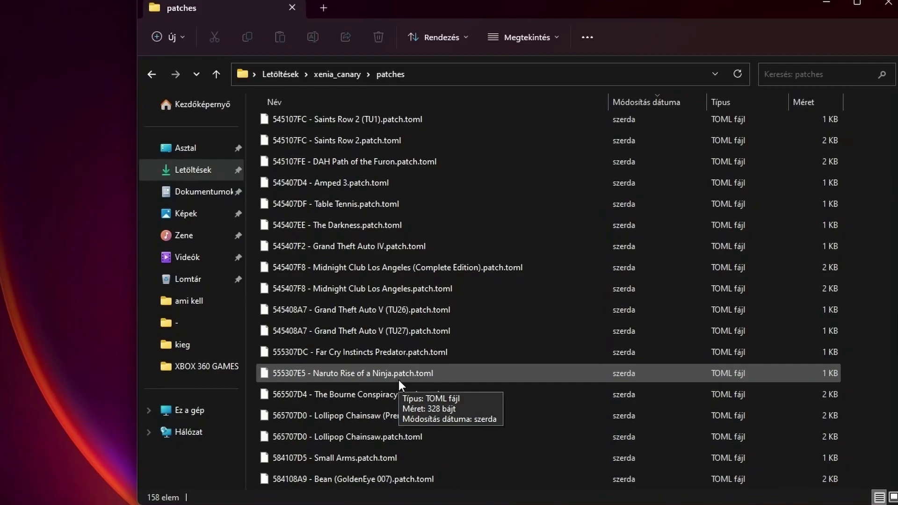
scroll(430, 309, up, 10)
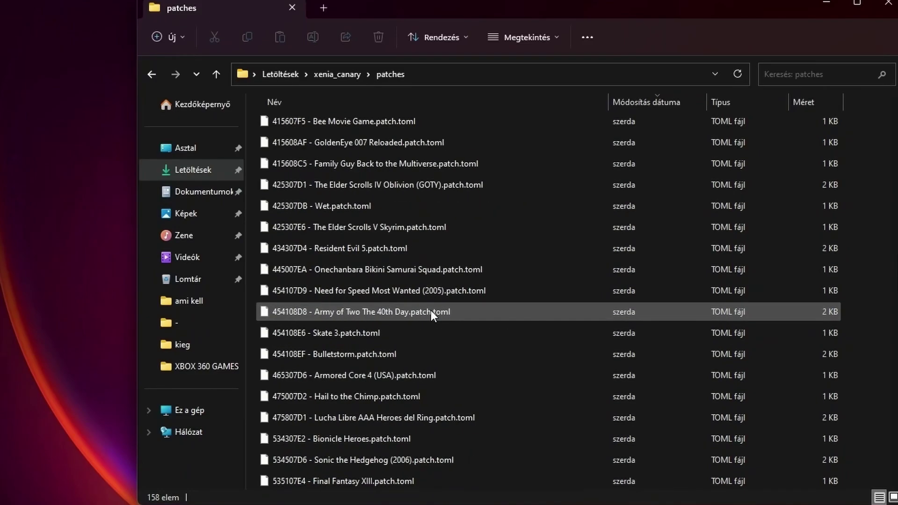
scroll(435, 308, up, 15)
scroll(484, 253, down, 20)
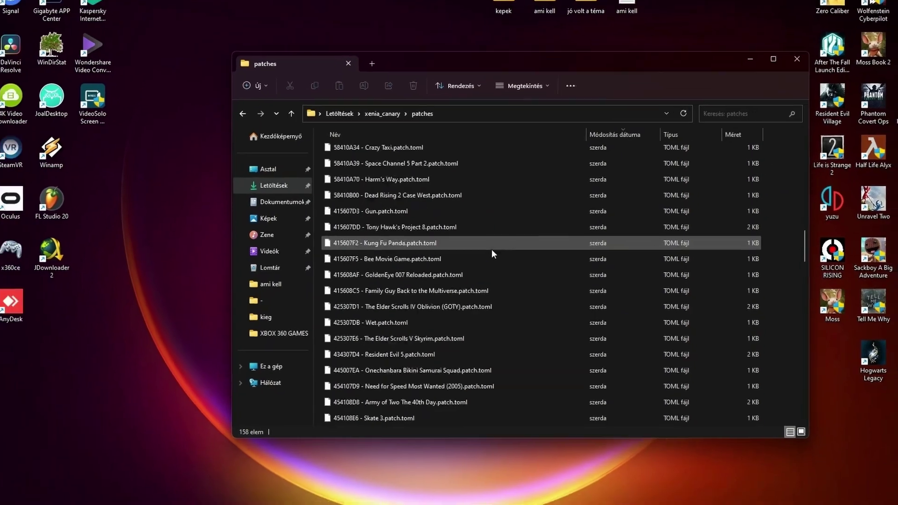
scroll(492, 253, down, 20)
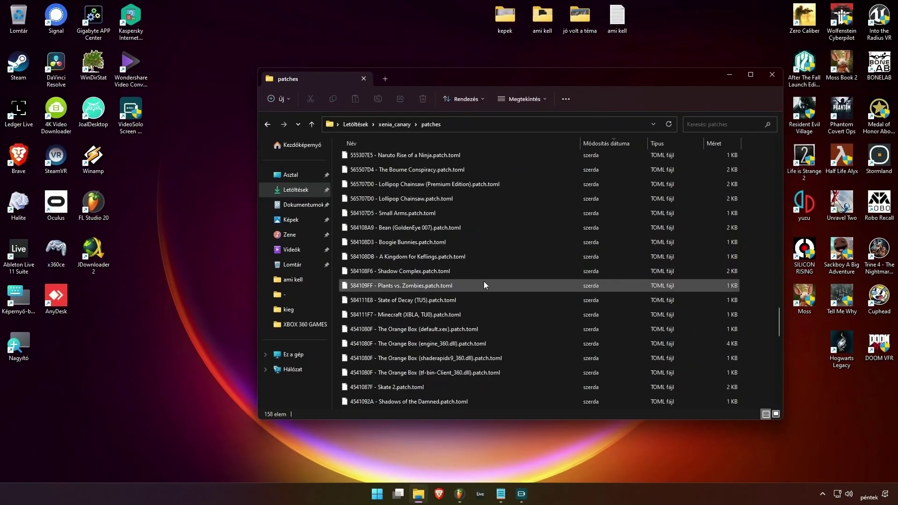
- Search the patches folder for "horizon" and highlight the Forza Horizon patch files
click(729, 122)
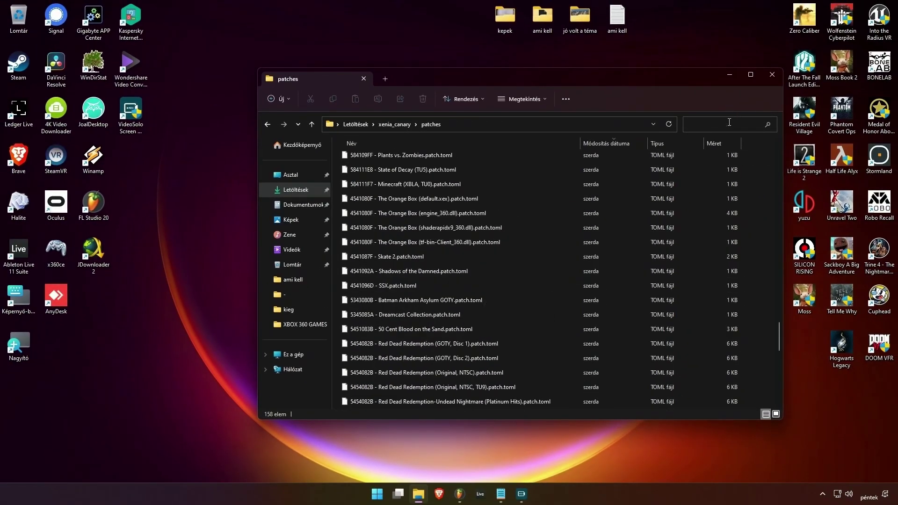
text(hor)
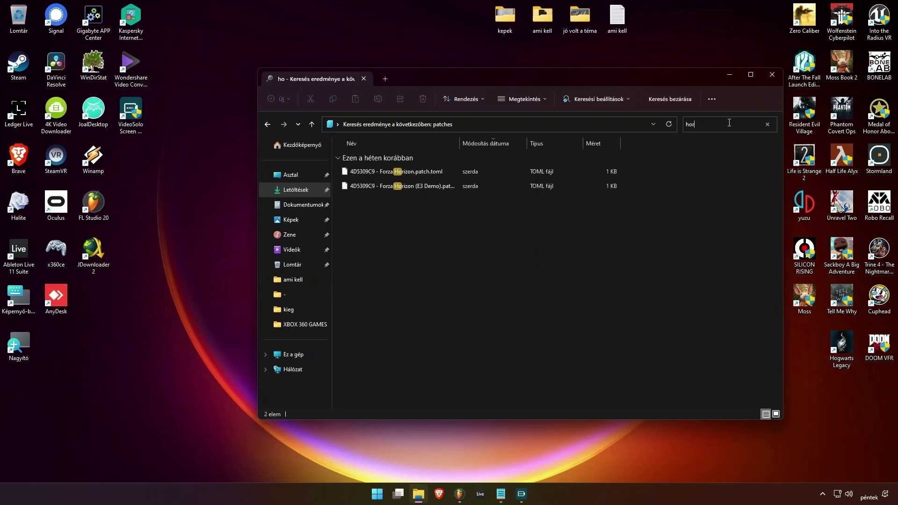
text(izon)
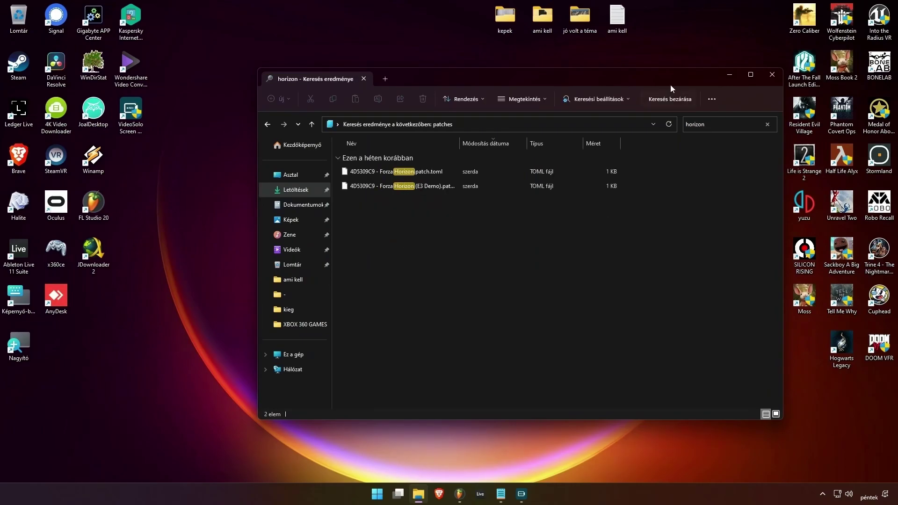
click(411, 171)
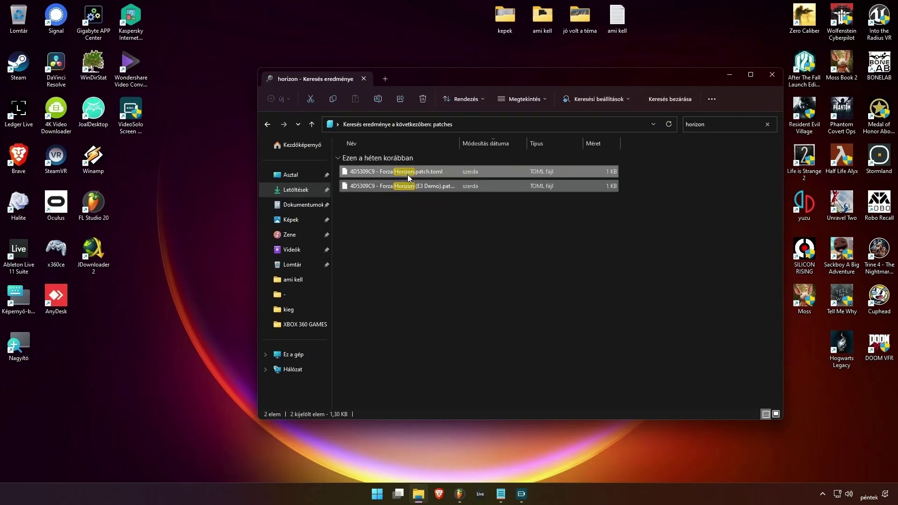
click(543, 286)
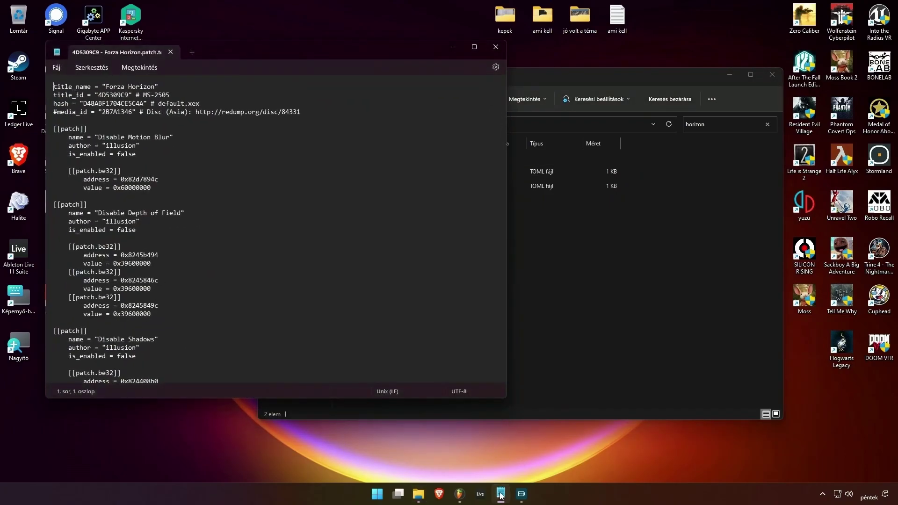
- Examine the Forza Horizon patch file in Notepad, highlighting the [[patch]] header of each of its first three sections
drag(237, 54, 374, 64)
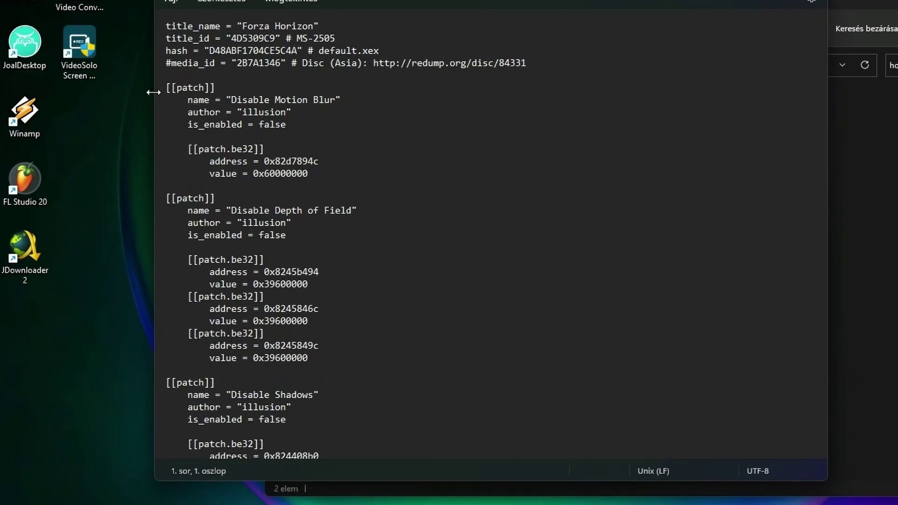
drag(162, 88, 215, 90)
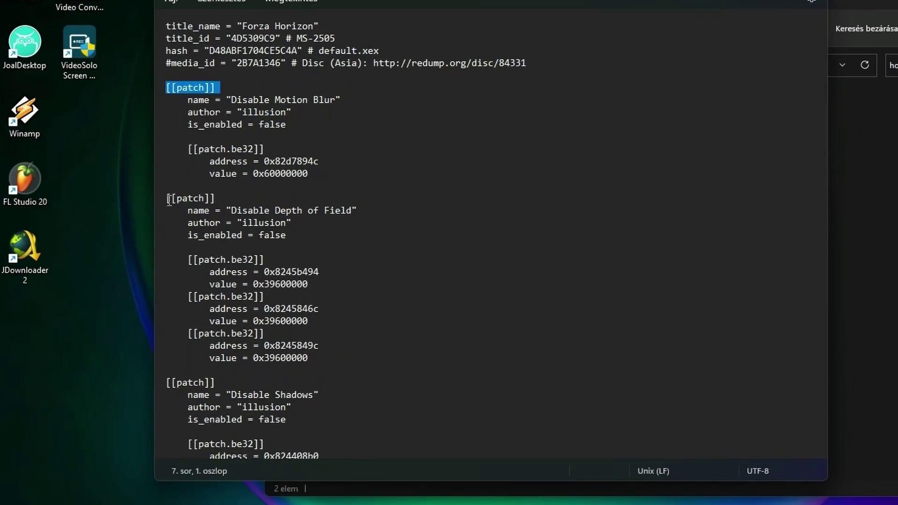
drag(167, 199, 225, 201)
drag(167, 383, 213, 384)
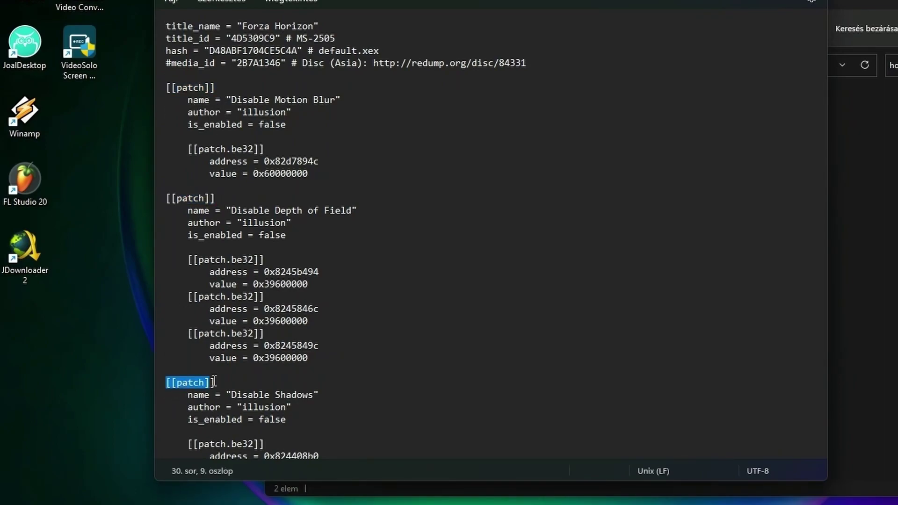
scroll(453, 302, down, 2)
scroll(453, 301, up, 2)
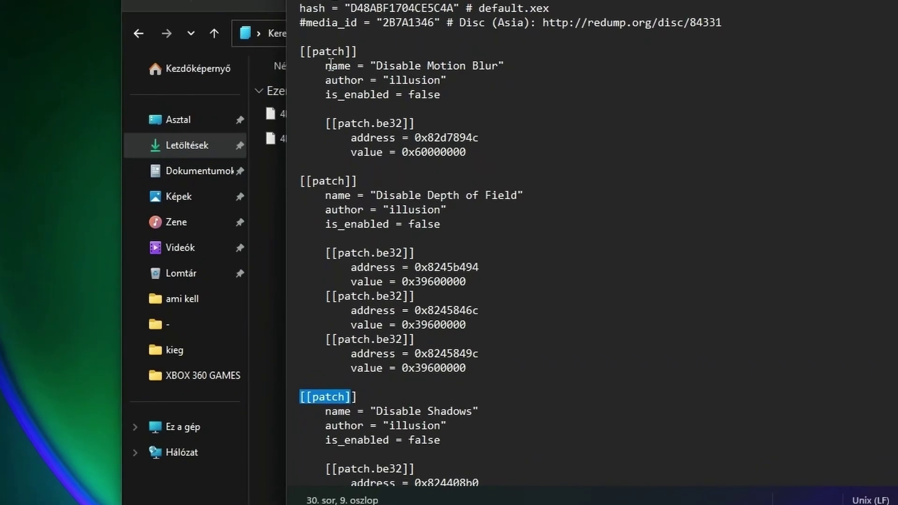
- Set is_enabled to true for the Disable Motion Blur patch in the Forza Horizon patch file
drag(376, 143, 406, 142)
drag(377, 64, 507, 66)
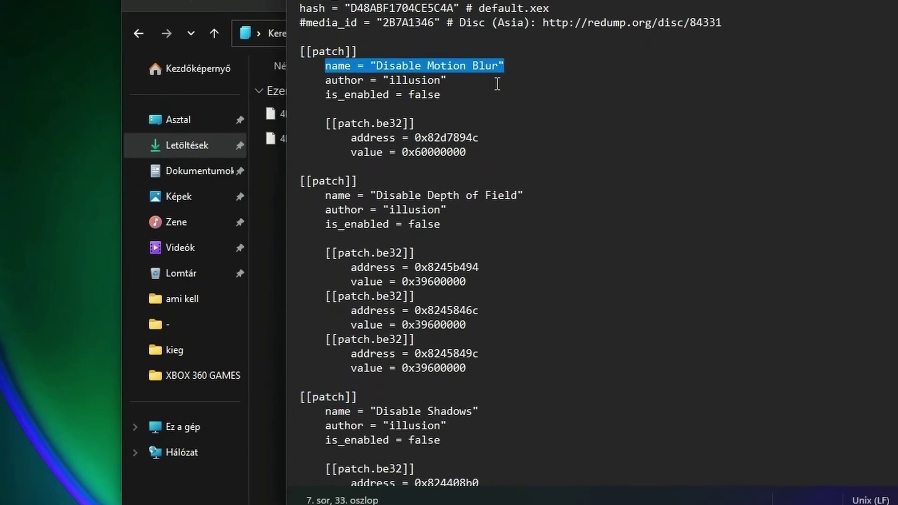
click(497, 84)
drag(428, 94, 451, 95)
click(413, 98)
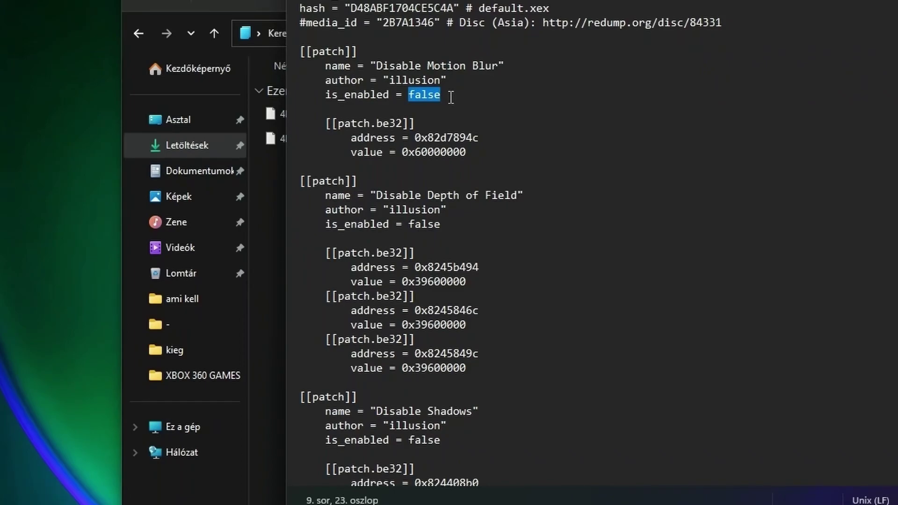
text(true)
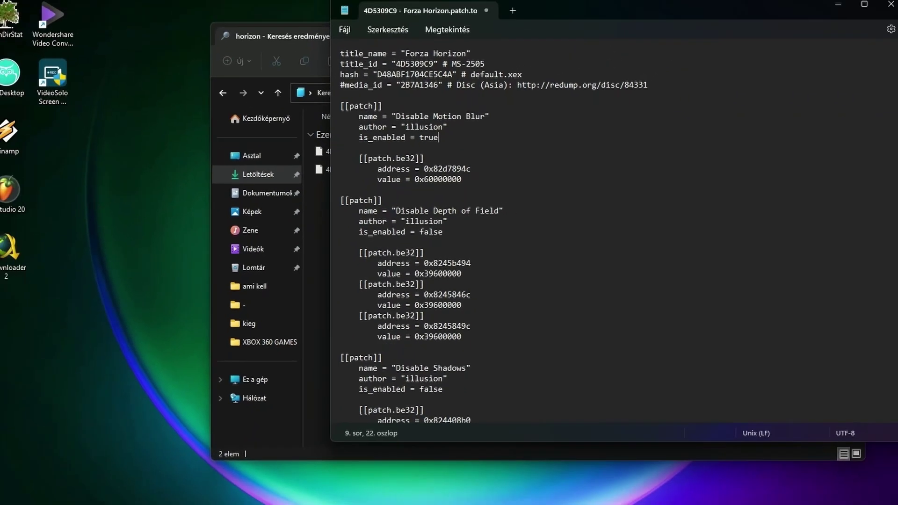
- Set is_enabled to true for the Disable Shadows patch in the Forza Horizon patch file
scroll(417, 169, down, 2)
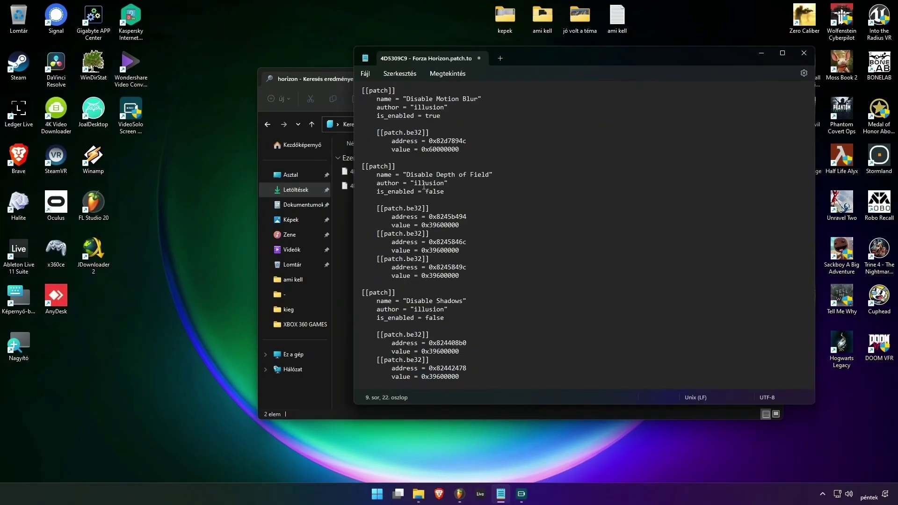
click(445, 318)
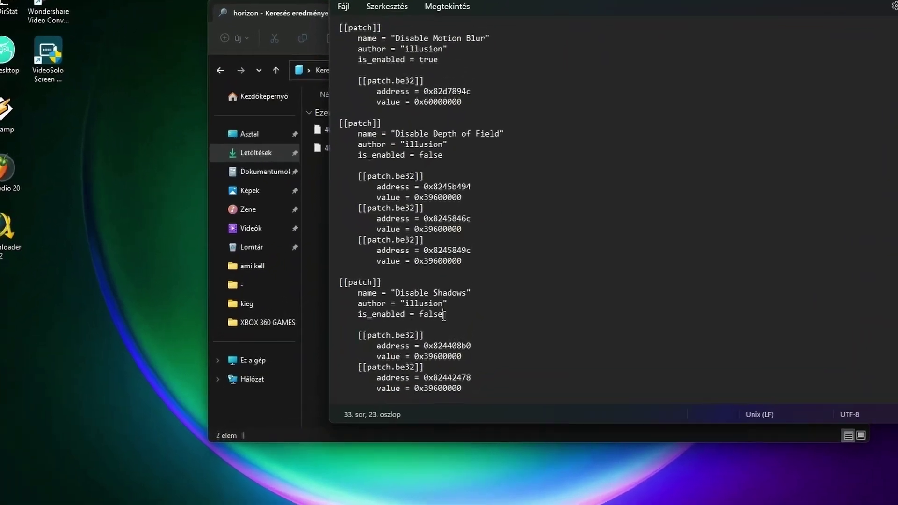
double_click(426, 318)
drag(396, 299, 402, 299)
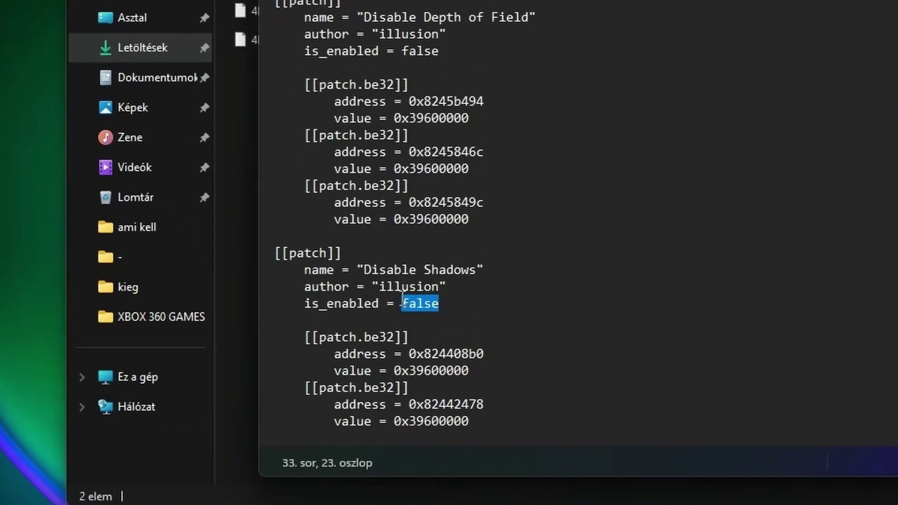
key(BackSpace)
text(true)
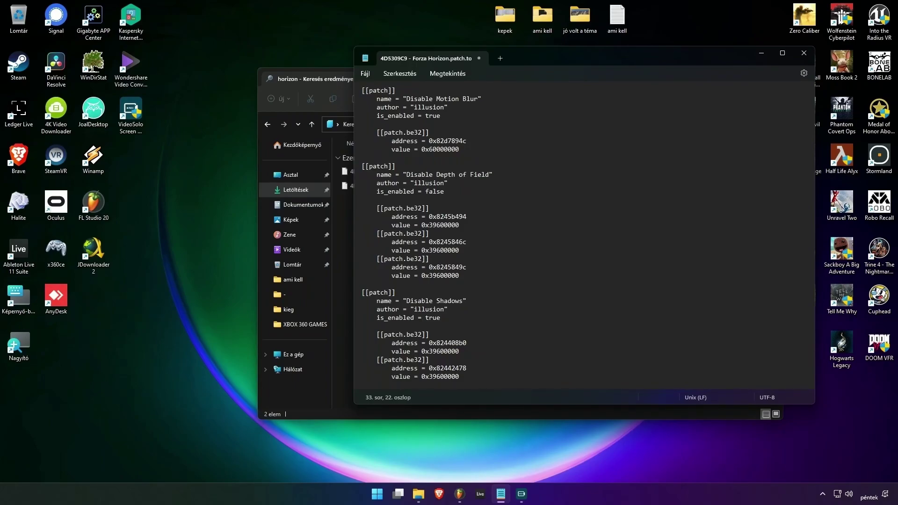
- Highlight "Shadows" in the third patch's name, review the file, and close it without saving the changes
drag(467, 302, 438, 301)
scroll(517, 201, up, 2)
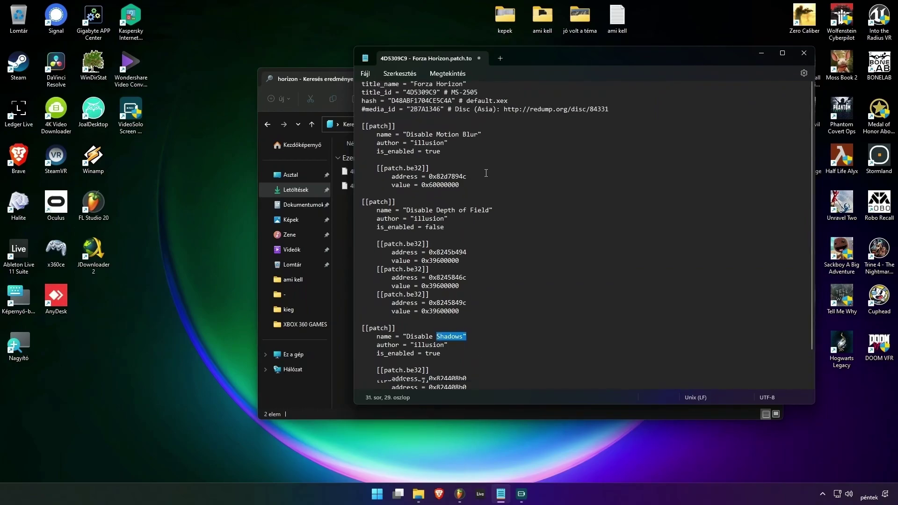
scroll(486, 173, down, 2)
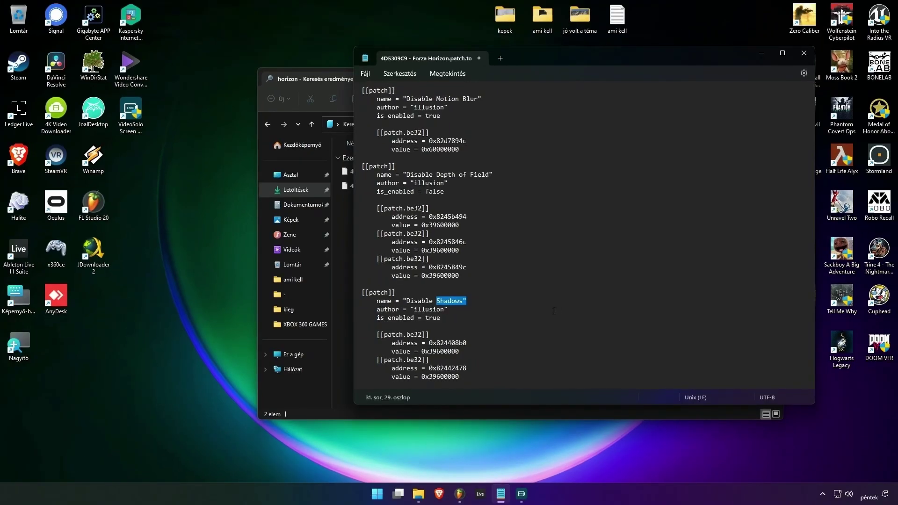
scroll(495, 190, up, 2)
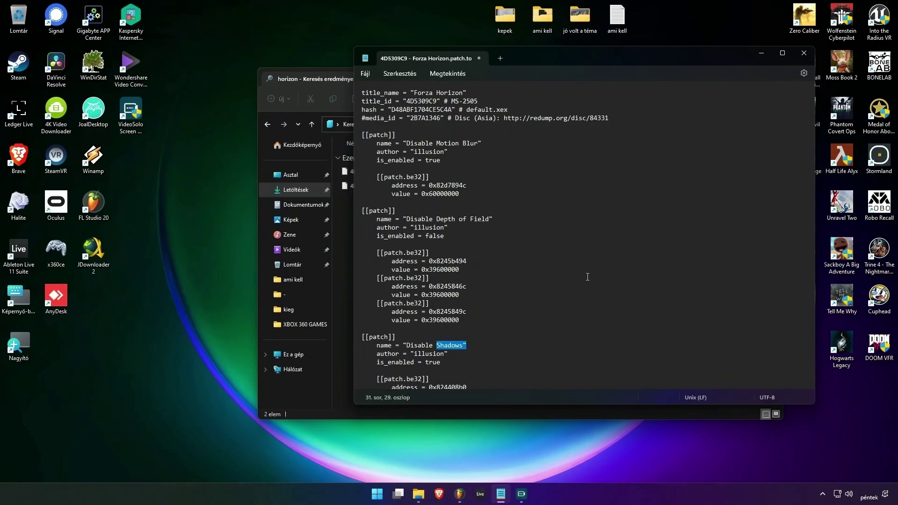
click(813, 54)
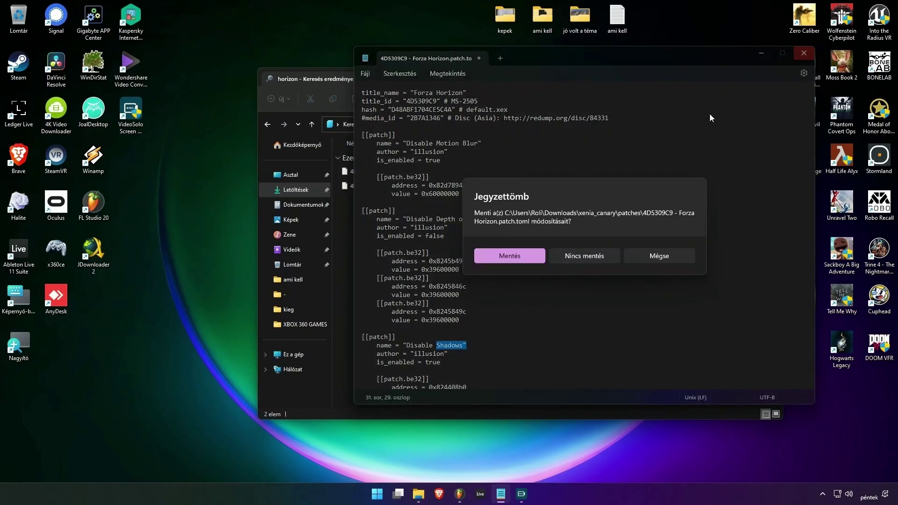
click(604, 261)
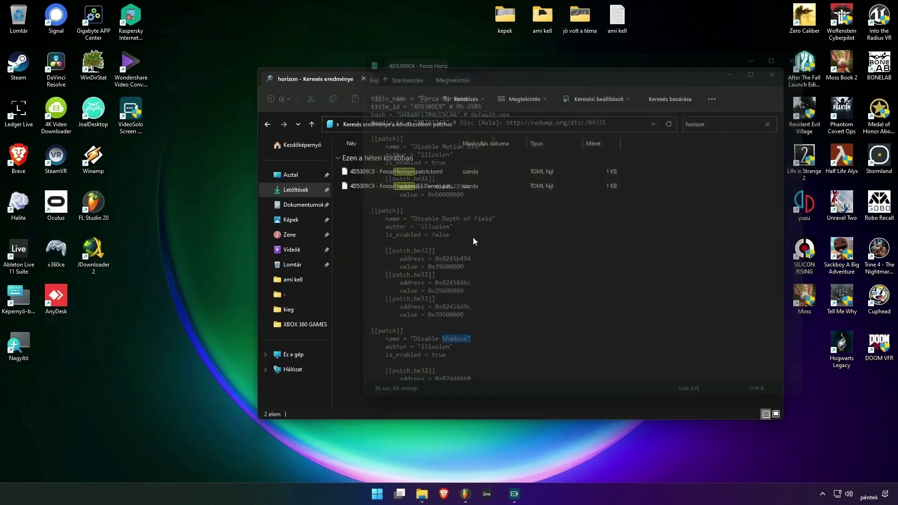
- Return from the search results to the full patches folder and look through the available game patch files
click(267, 124)
scroll(510, 225, down, 20)
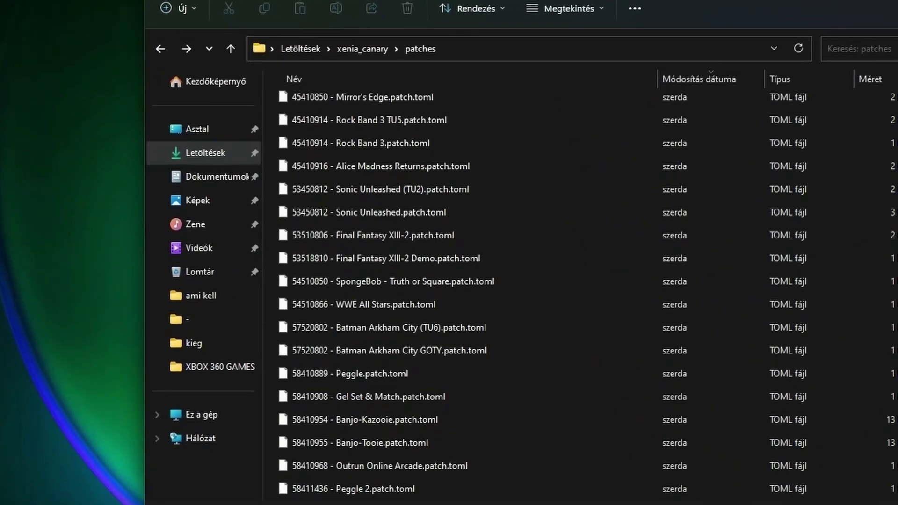
scroll(374, 245, up, 2)
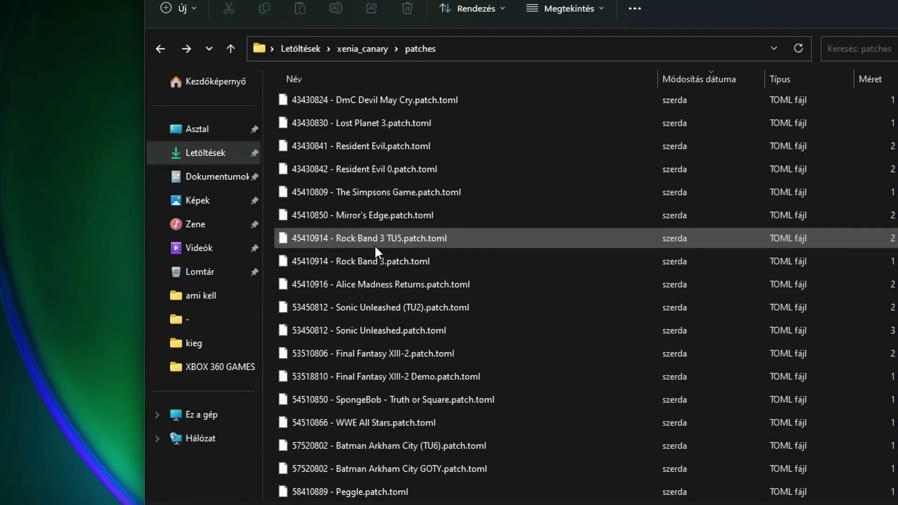
click(369, 261)
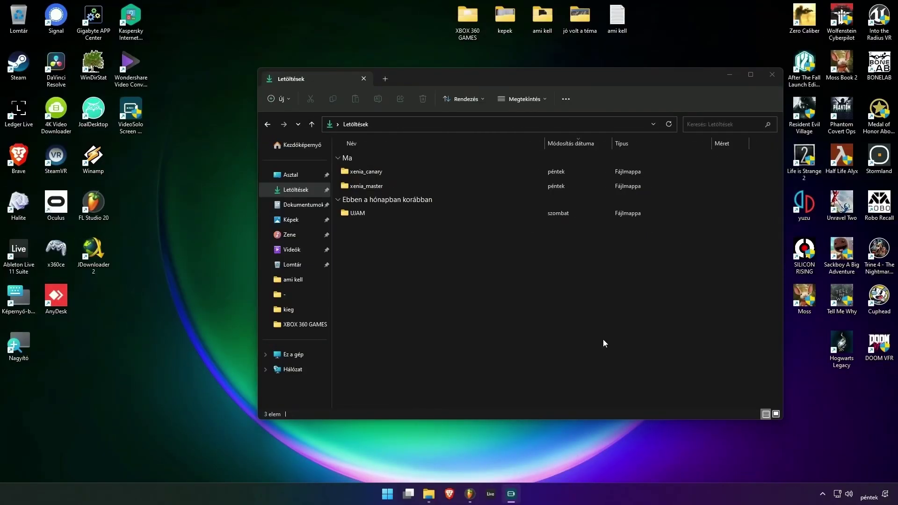
- View the contents of the xenia_master folder and return to the Downloads folder
drag(602, 318, 517, 287)
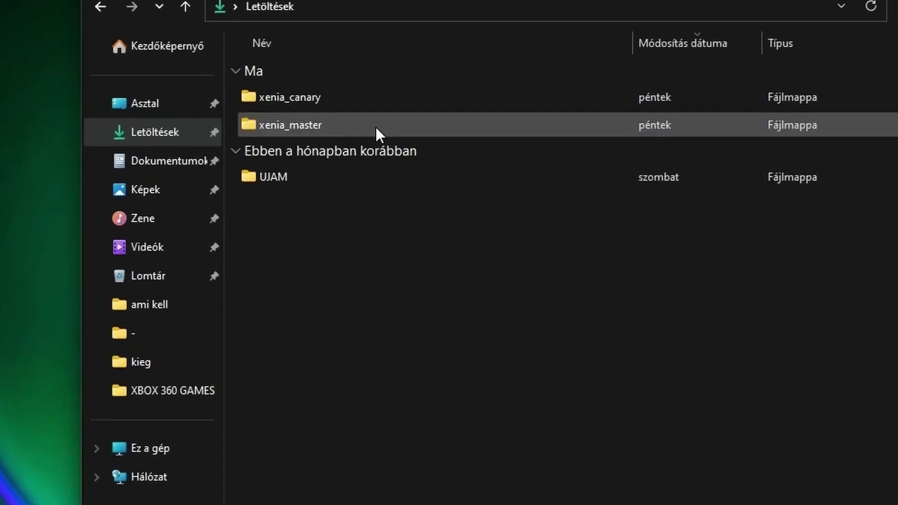
double_click(376, 133)
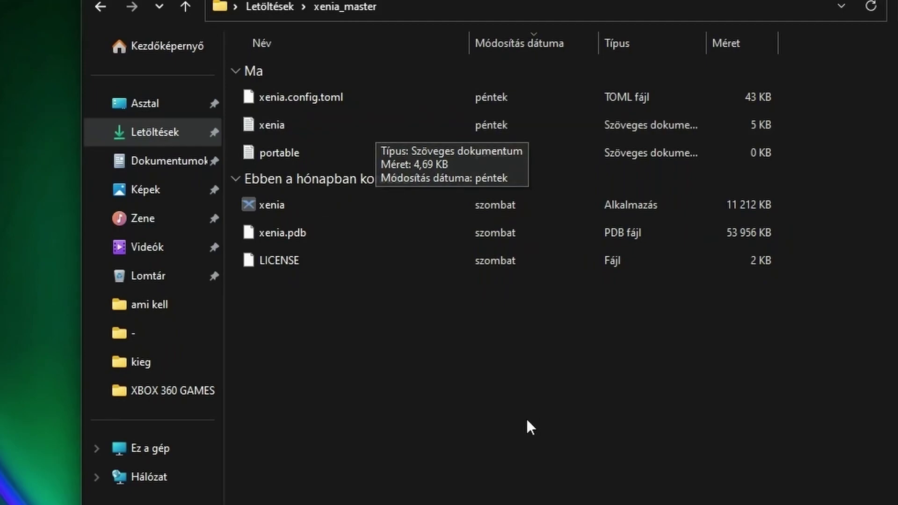
click(102, 6)
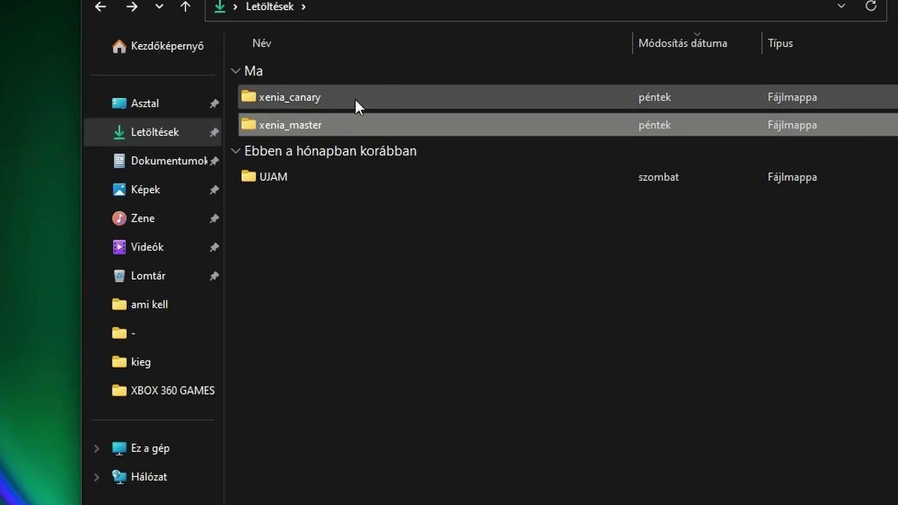
- Launch xenia_canary from the xenia_canary folder and load the Forza Horizon (Europe) image from XBOX 360 GAMES
double_click(341, 96)
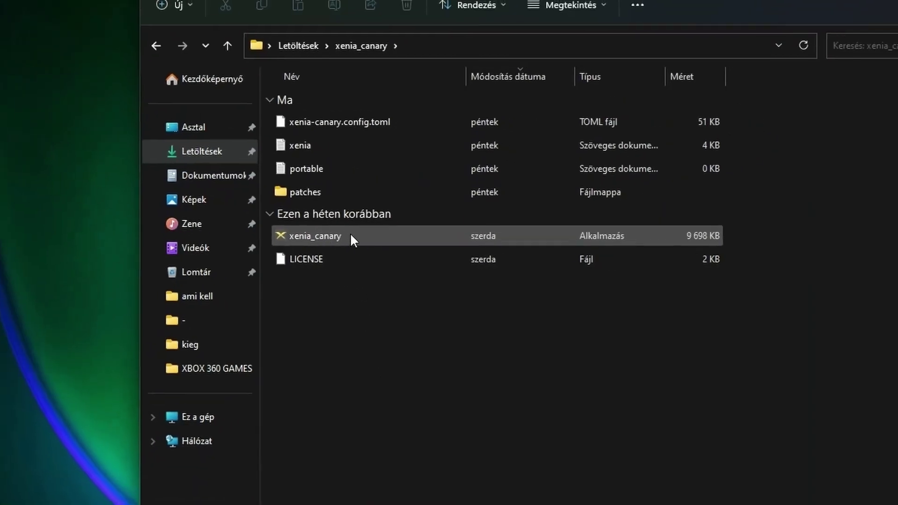
double_click(351, 237)
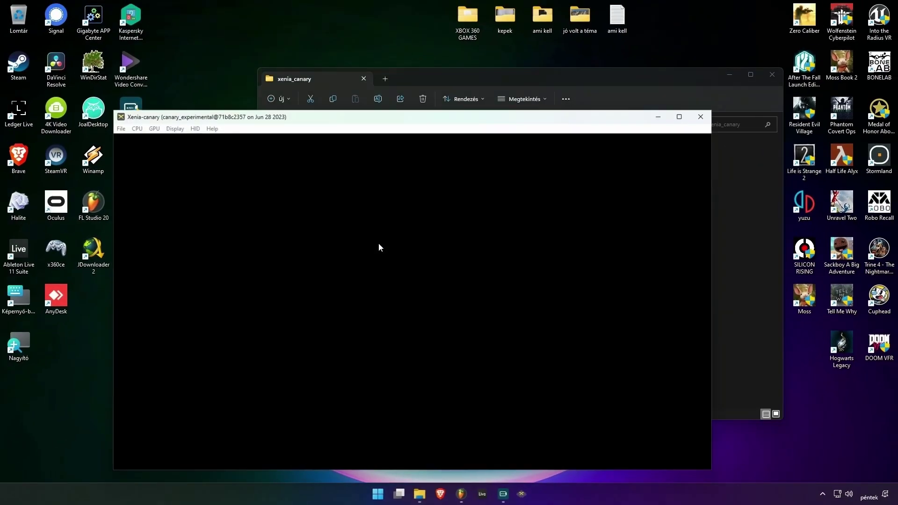
drag(323, 116, 314, 69)
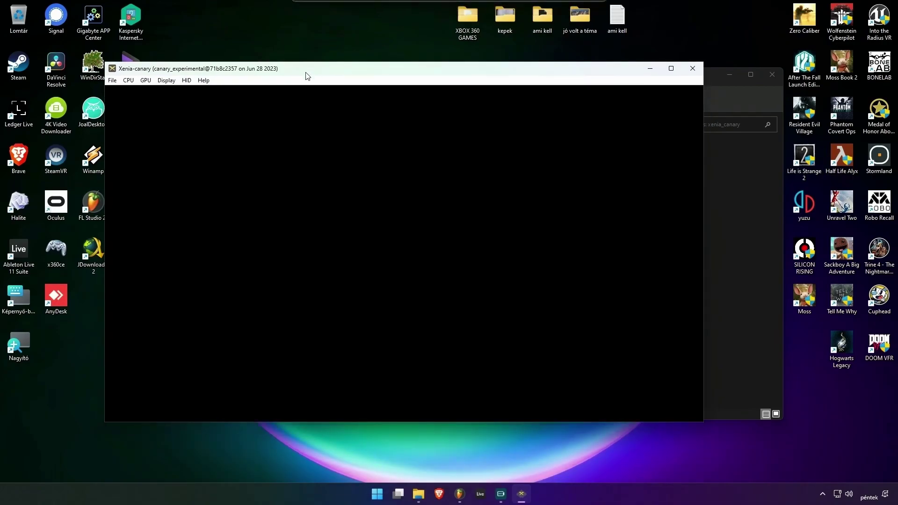
click(113, 80)
click(125, 92)
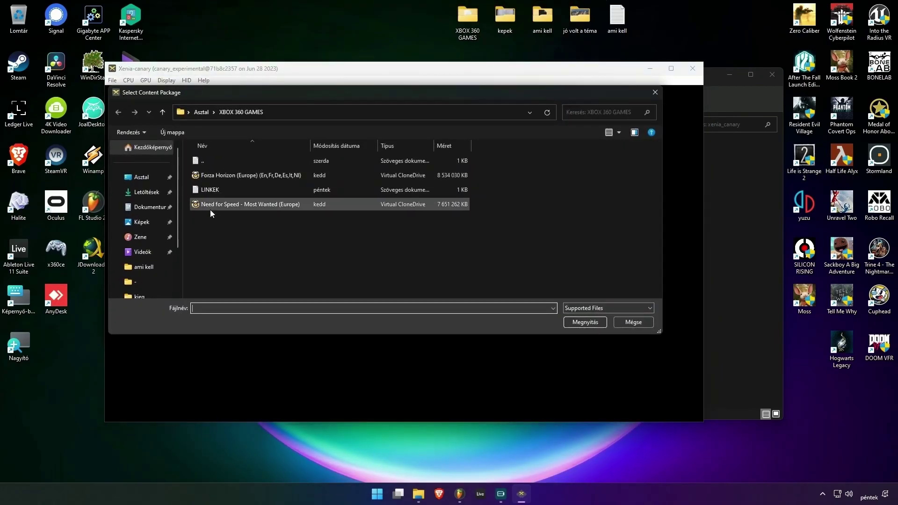
double_click(261, 174)
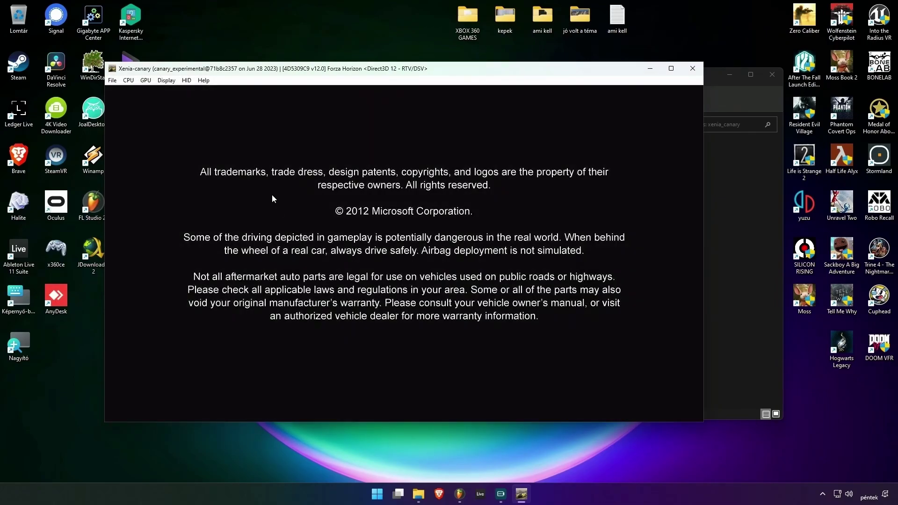
- Set post-processing to FXAA extreme quality and FidelityFX Super Resolution 1.0, with FSR sharpness reduction 2.000 stops and CAS additional sharpness 1.000
click(176, 80)
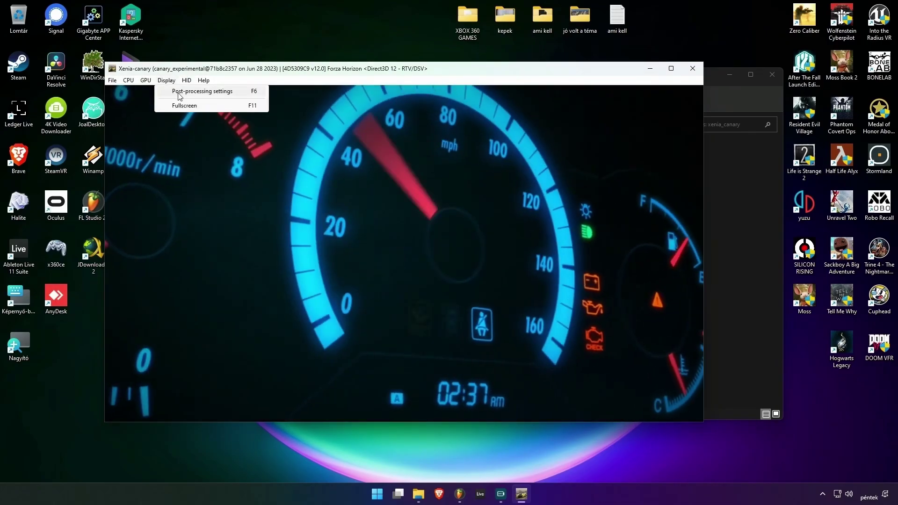
click(182, 90)
click(158, 150)
click(150, 193)
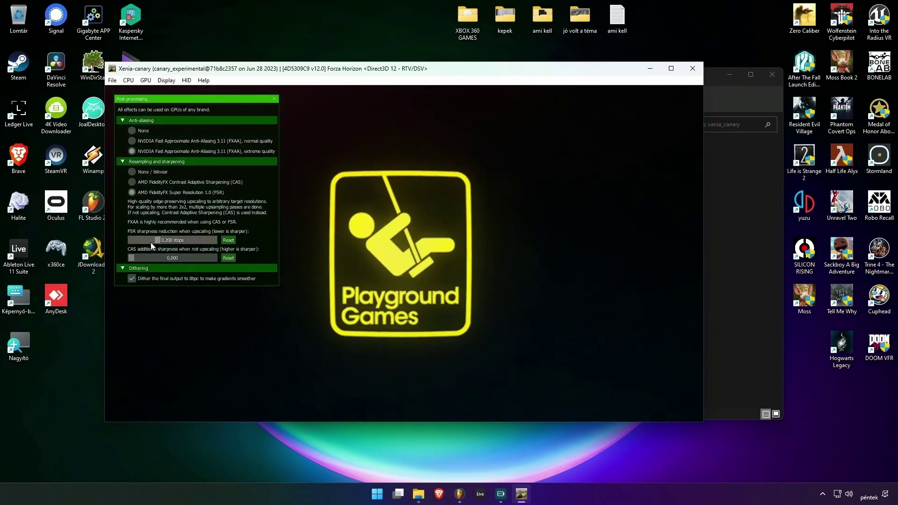
drag(130, 258, 260, 258)
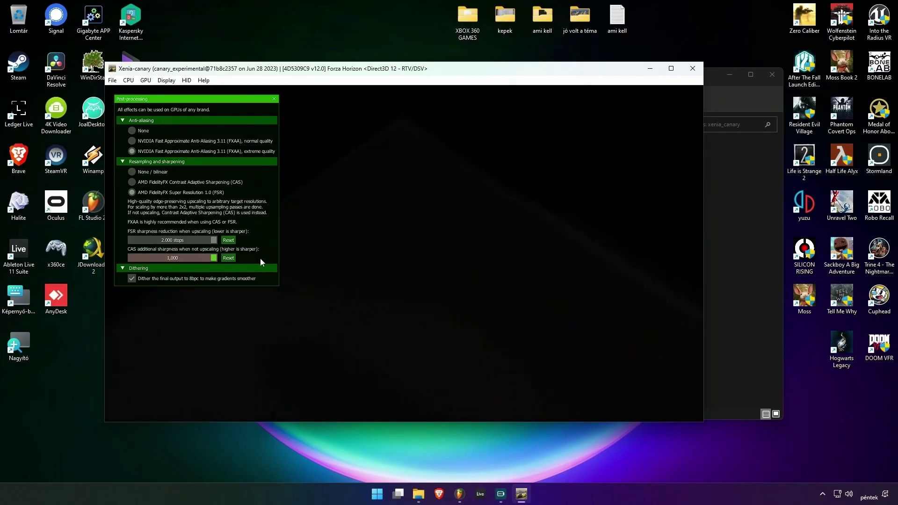
- Switch the emulator to fullscreen and close the post-processing settings
click(170, 81)
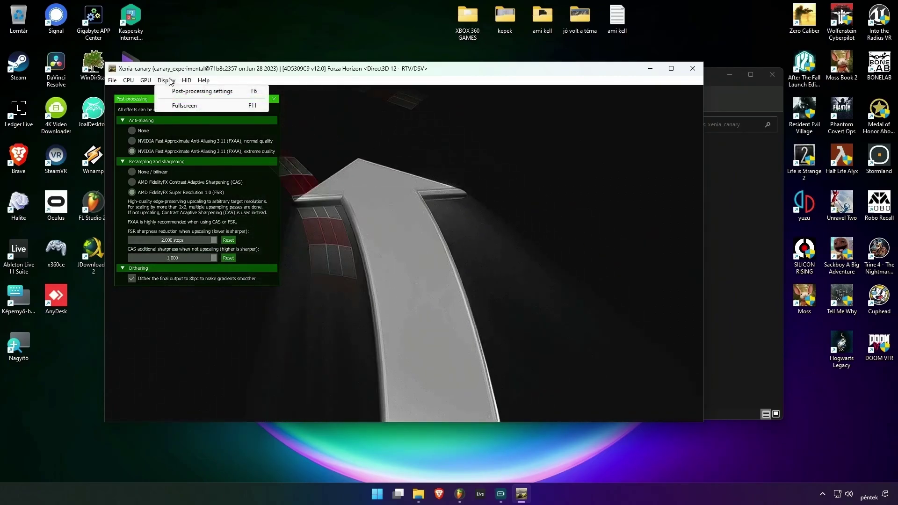
click(180, 105)
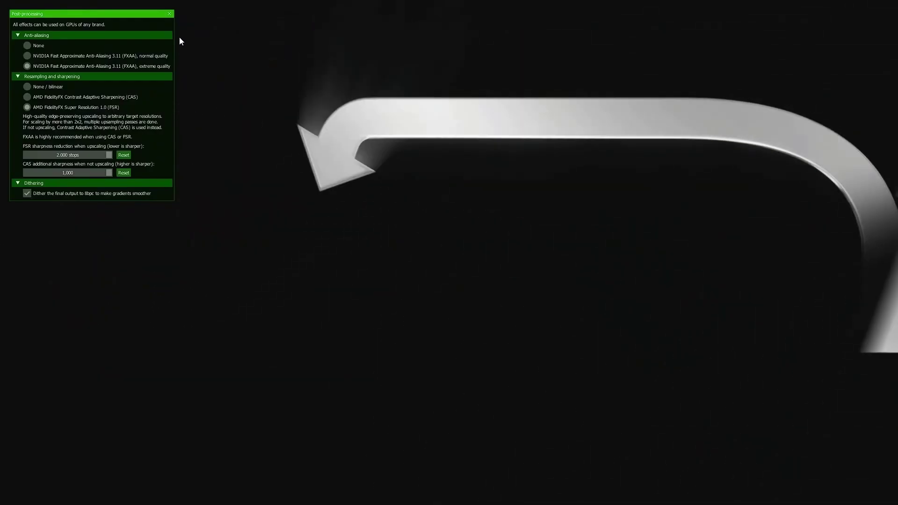
click(169, 14)
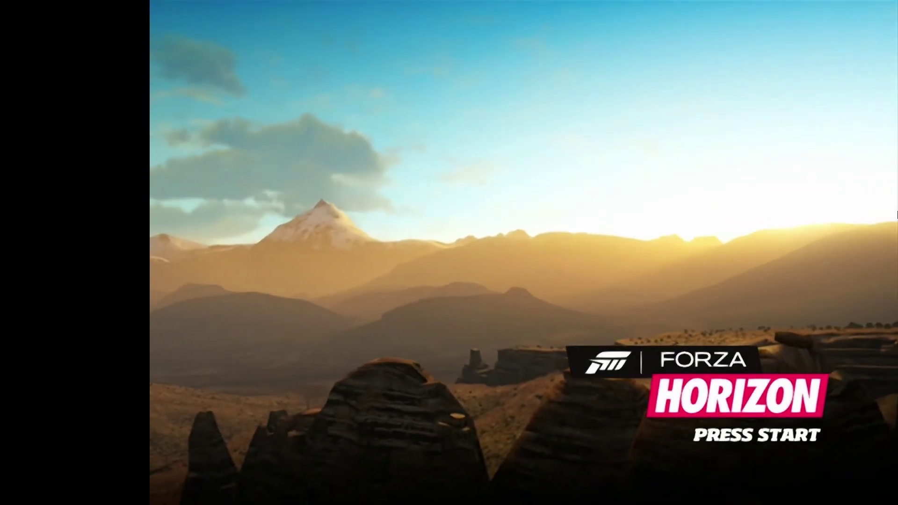
- Start Forza Horizon from its title screen, enable subtitles in the video settings, and save them to reach the main menu
key(Return)
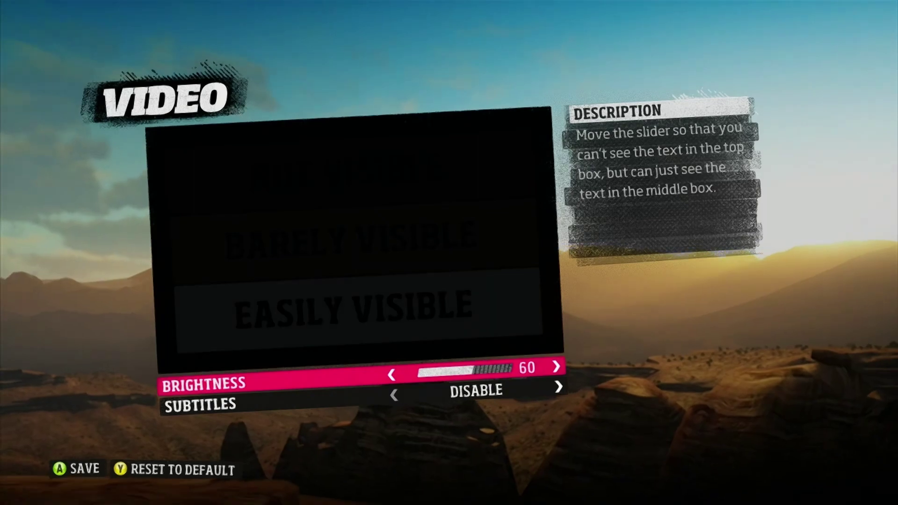
key(Down)
key(Right)
key(Return)
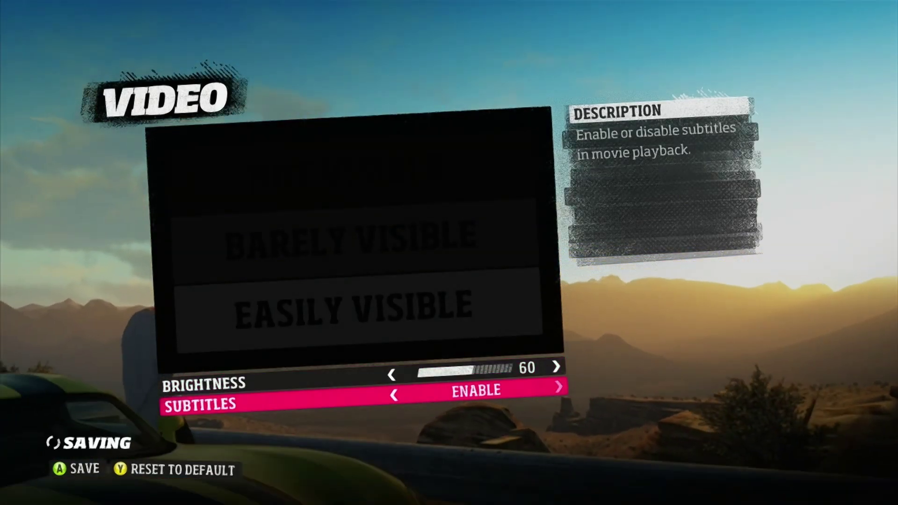
key(Return)
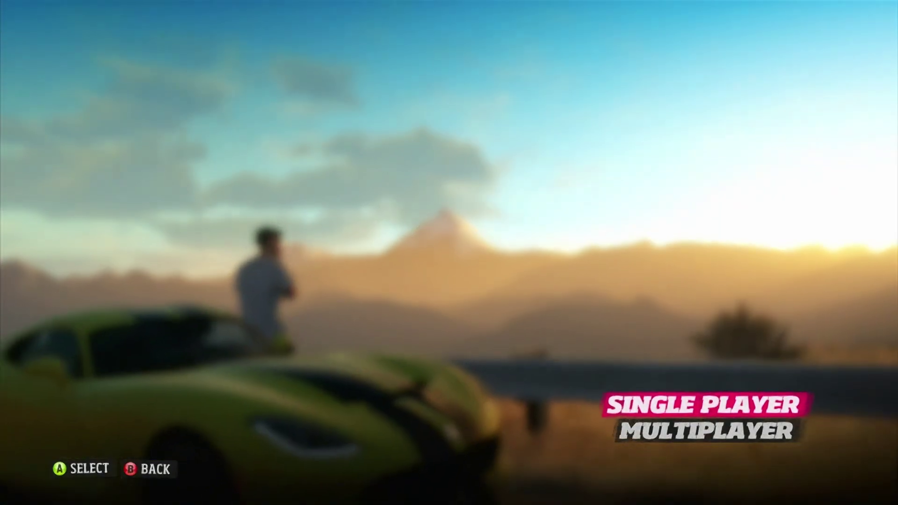